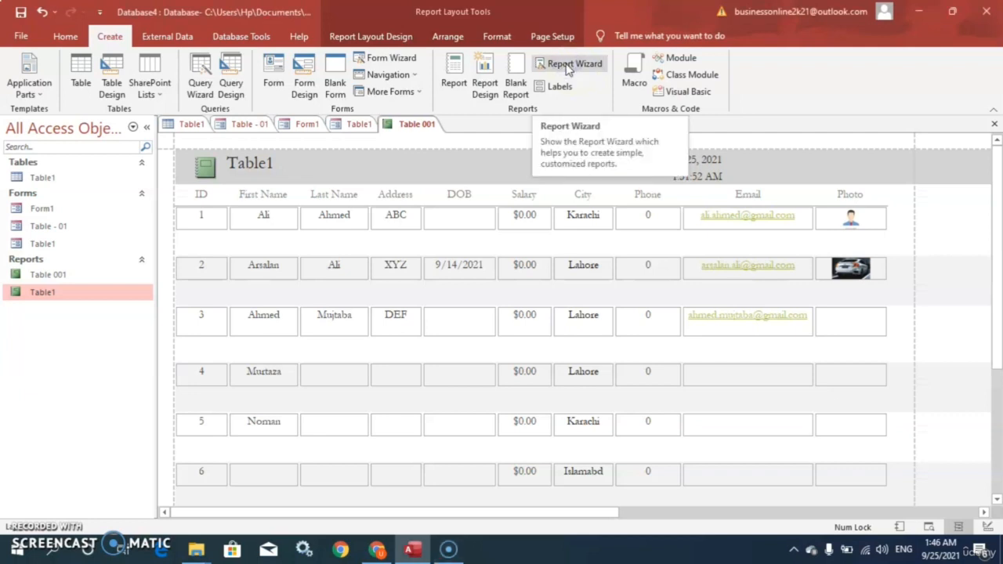
Start a new report with the Report Wizard based on Table1 and include all of its available fields
{"action": "left_click", "coordinate": [567, 68]}
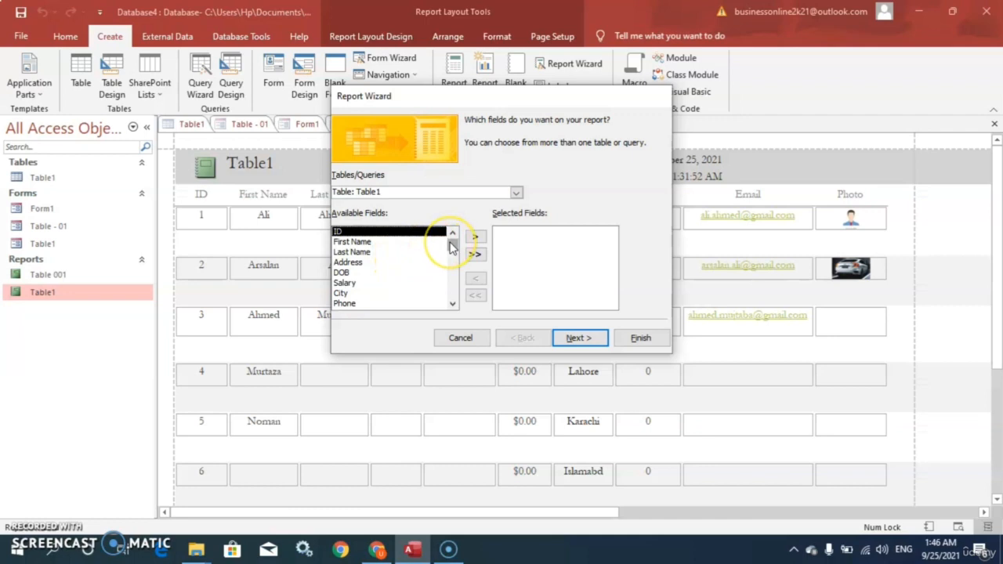
{"action": "left_click_drag", "start_coordinate": [451, 248], "coordinate": [463, 203]}
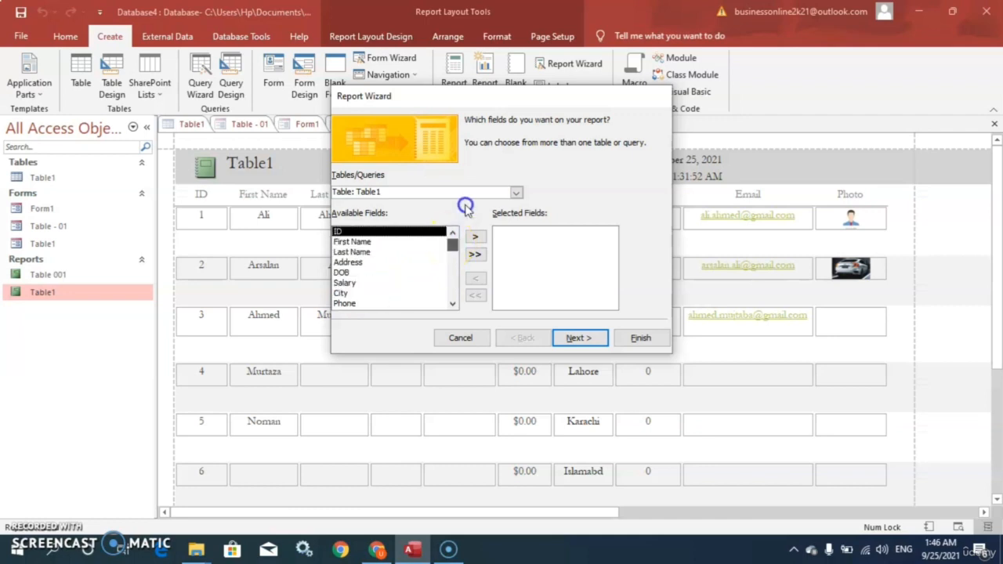
{"action": "left_click", "coordinate": [517, 194]}
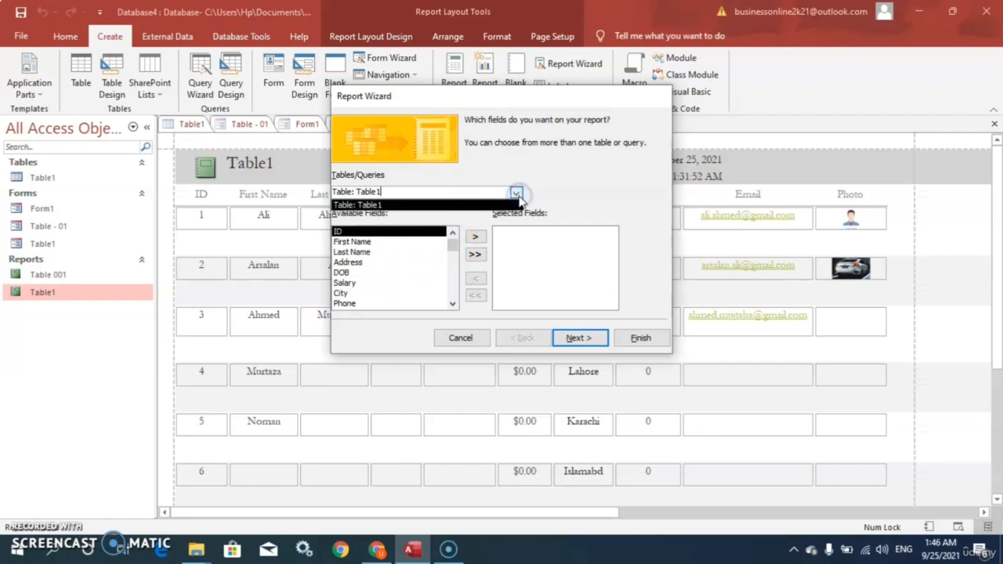
{"action": "left_click", "coordinate": [546, 196]}
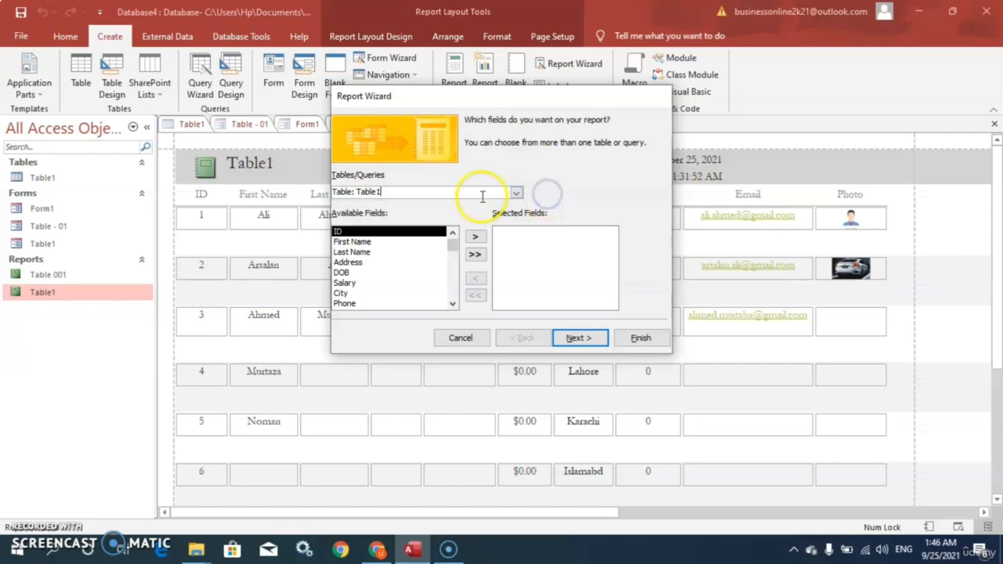
{"action": "left_click", "coordinate": [516, 194]}
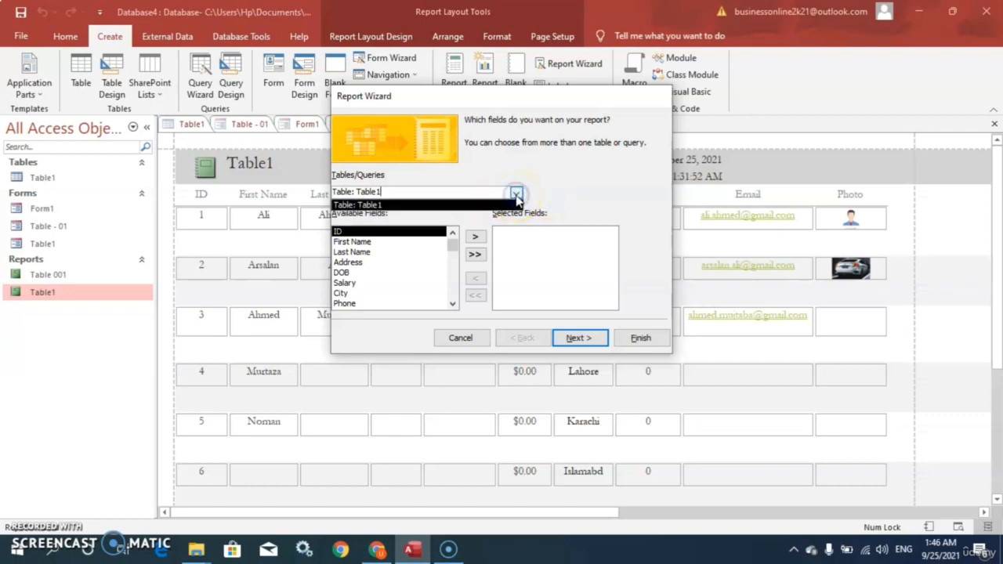
{"action": "left_click", "coordinate": [516, 194]}
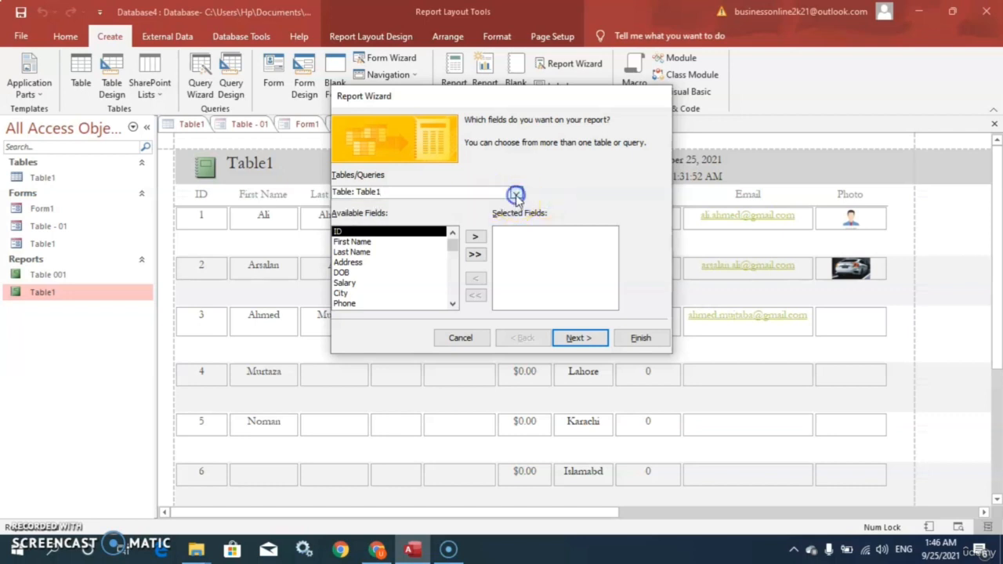
{"action": "left_click", "coordinate": [475, 255]}
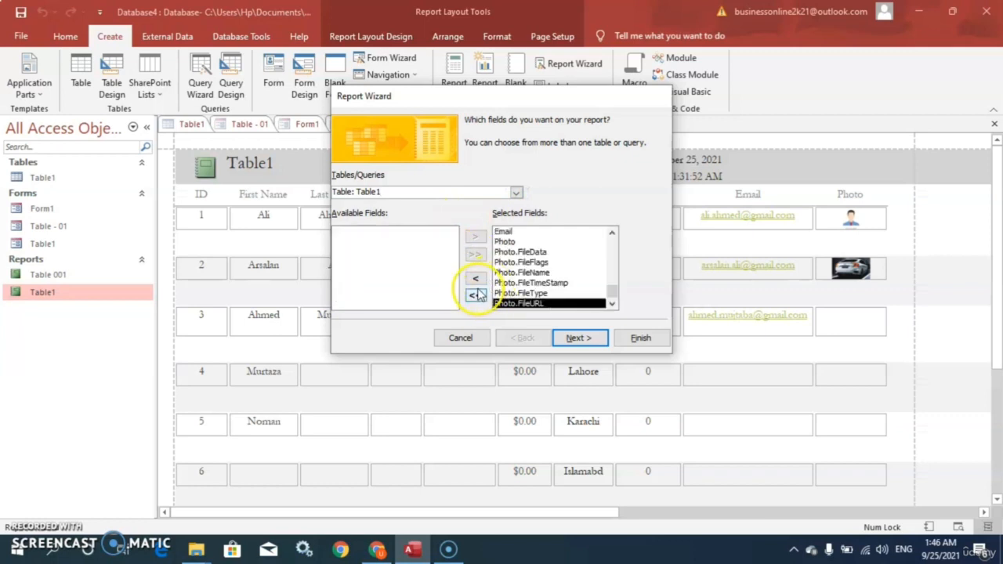
Remove the six Photo subfields from Photo.FileURL up to Photo.FileData from the selected fields, keeping Photo, and accept the field selection
{"action": "left_click", "coordinate": [475, 280]}
{"action": "left_click", "coordinate": [474, 279]}
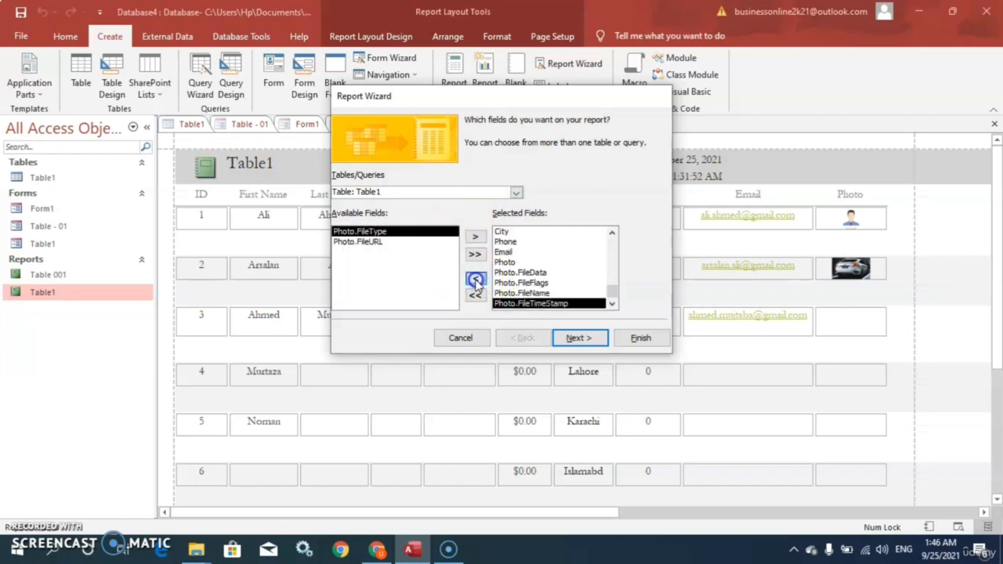
{"action": "left_click", "coordinate": [475, 280]}
{"action": "left_click", "coordinate": [474, 279]}
{"action": "left_click", "coordinate": [475, 280]}
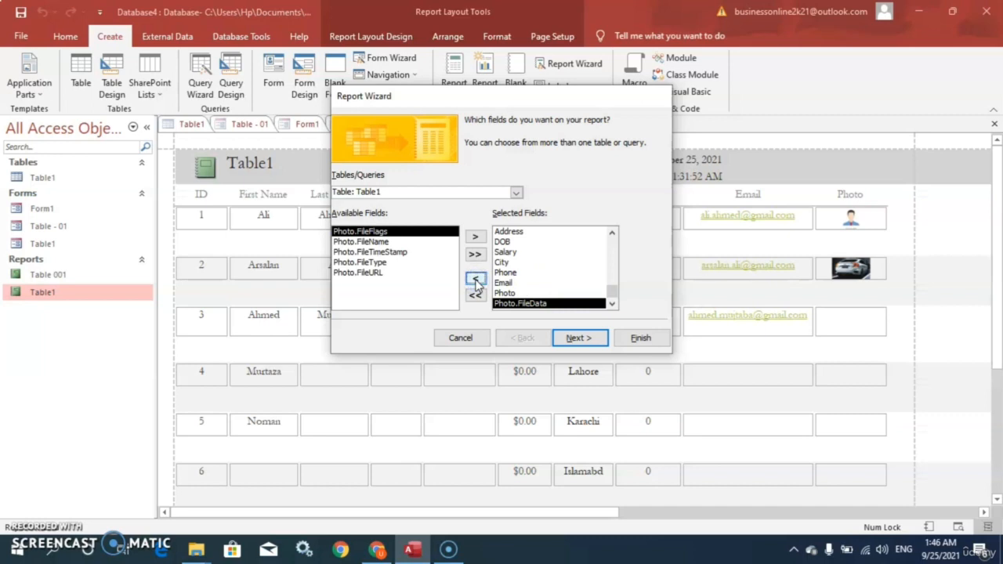
{"action": "left_click", "coordinate": [475, 280]}
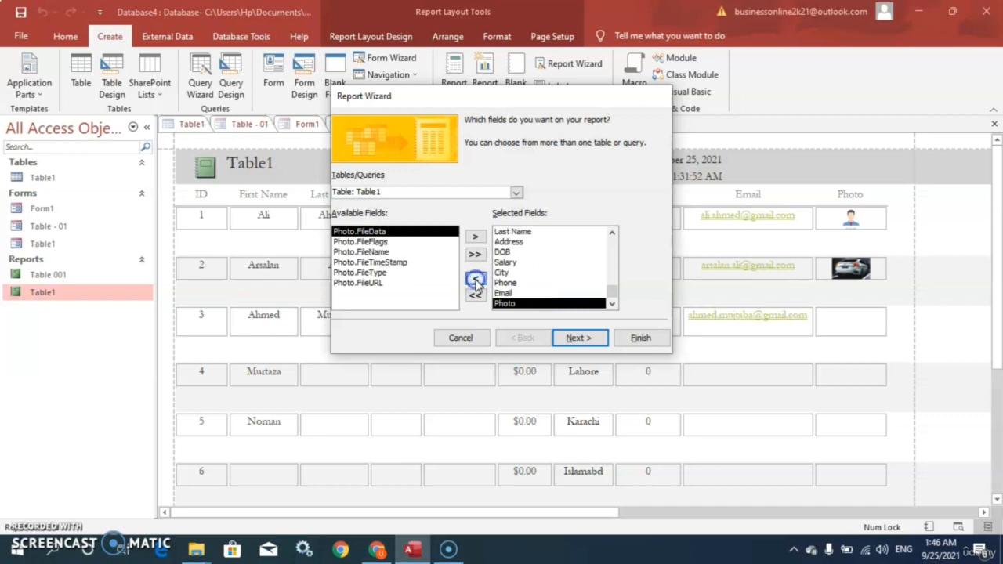
{"action": "left_click", "coordinate": [580, 339]}
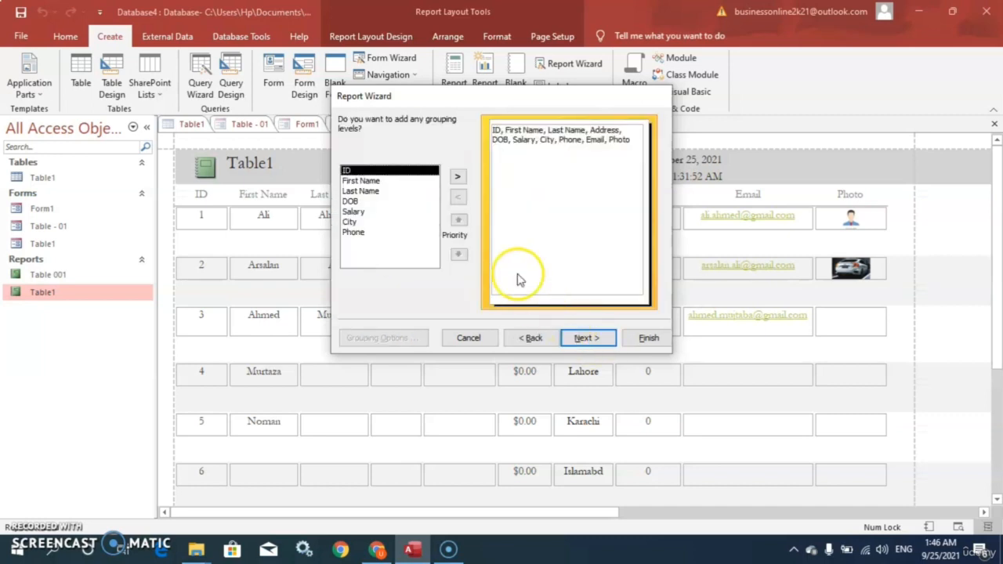
Add City as the report's grouping level and accept the grouping
{"action": "left_click", "coordinate": [350, 222]}
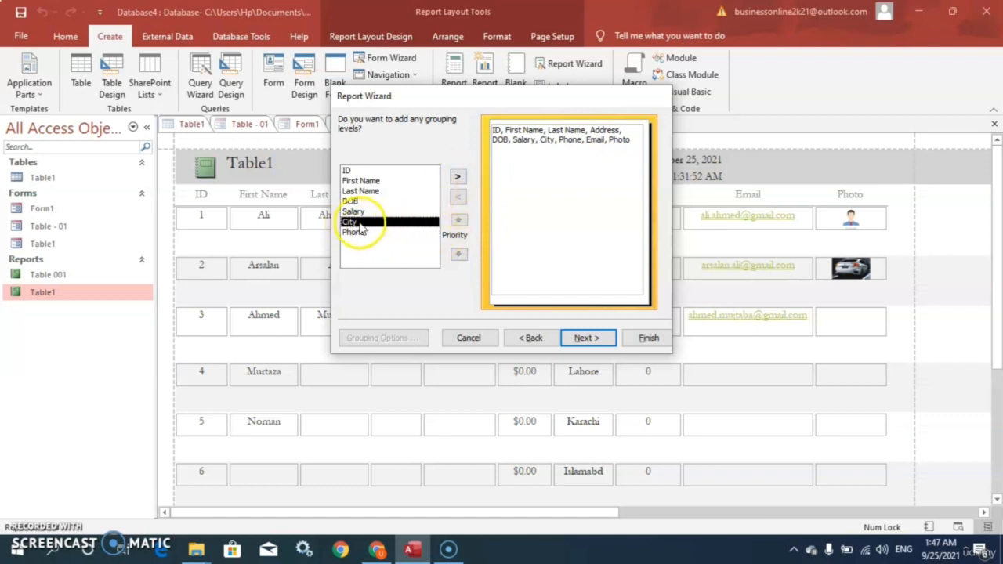
{"action": "left_click", "coordinate": [458, 178]}
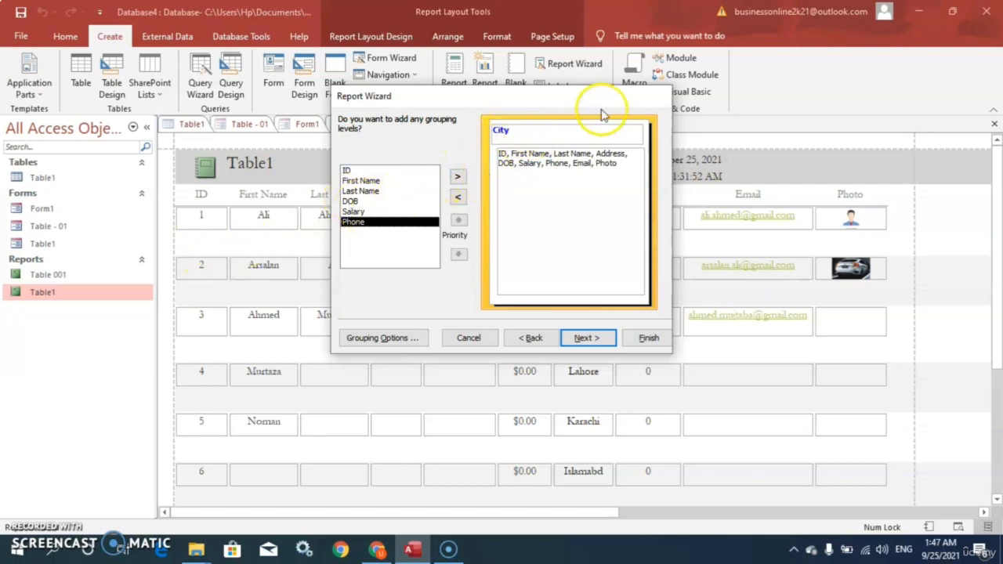
{"action": "left_click", "coordinate": [588, 338]}
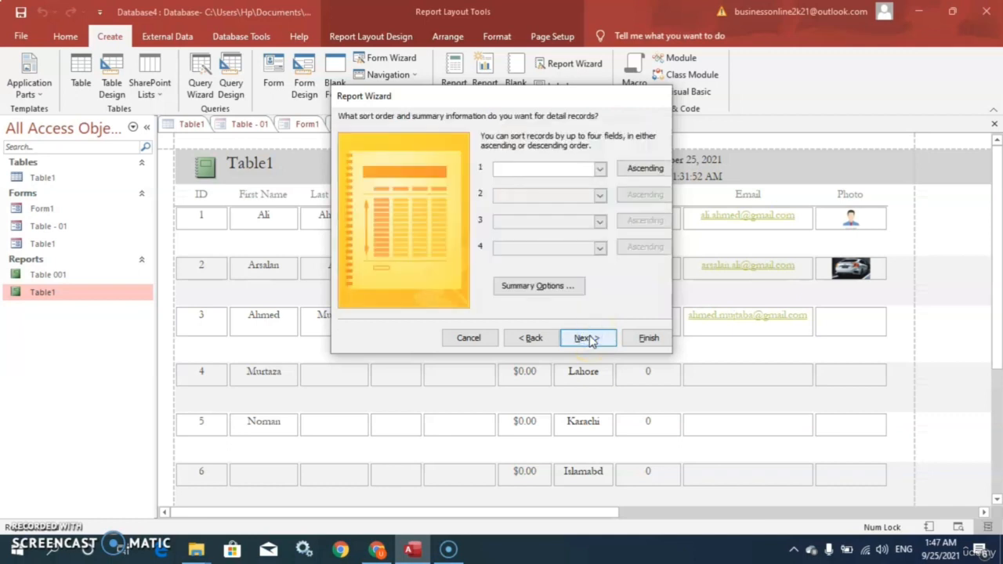
Sort the detail records by ID in ascending order as the first sort field
{"action": "left_click", "coordinate": [600, 171]}
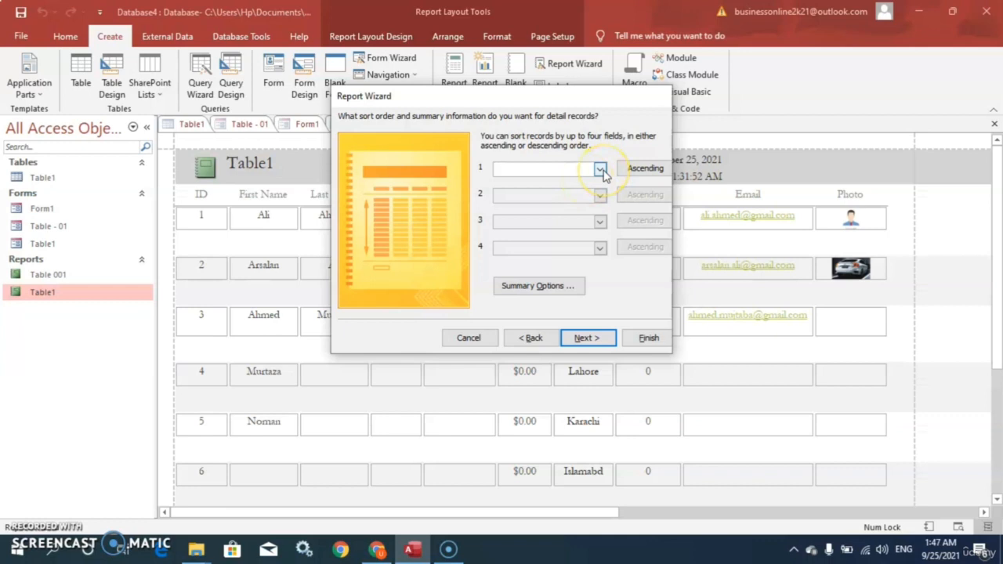
{"action": "left_click", "coordinate": [591, 349]}
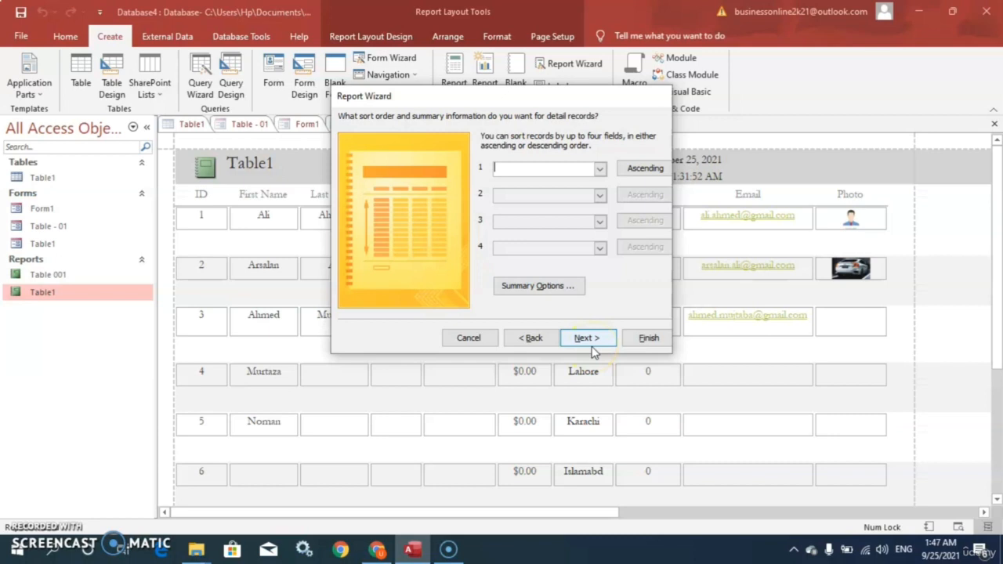
{"action": "left_click", "coordinate": [599, 170]}
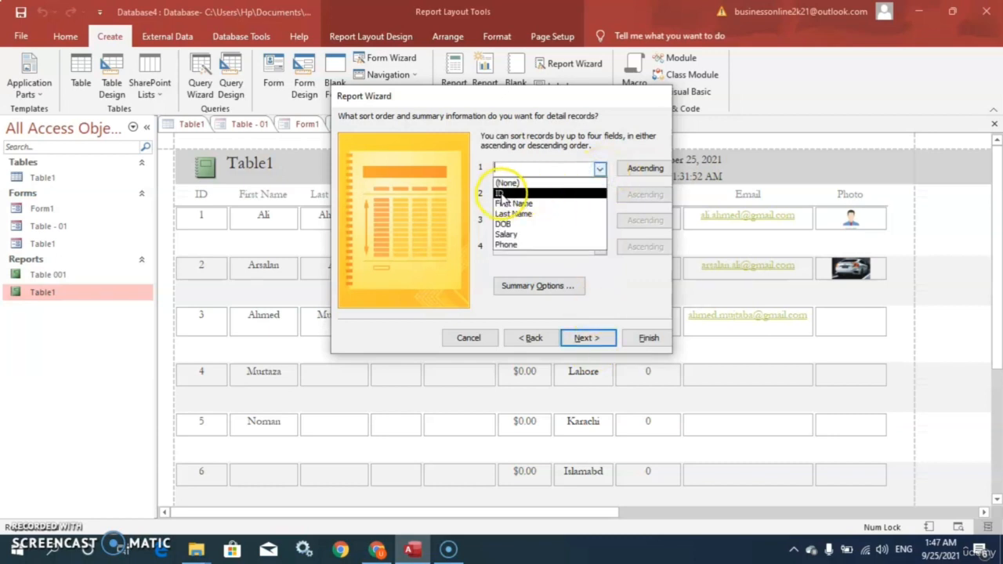
{"action": "left_click", "coordinate": [500, 193]}
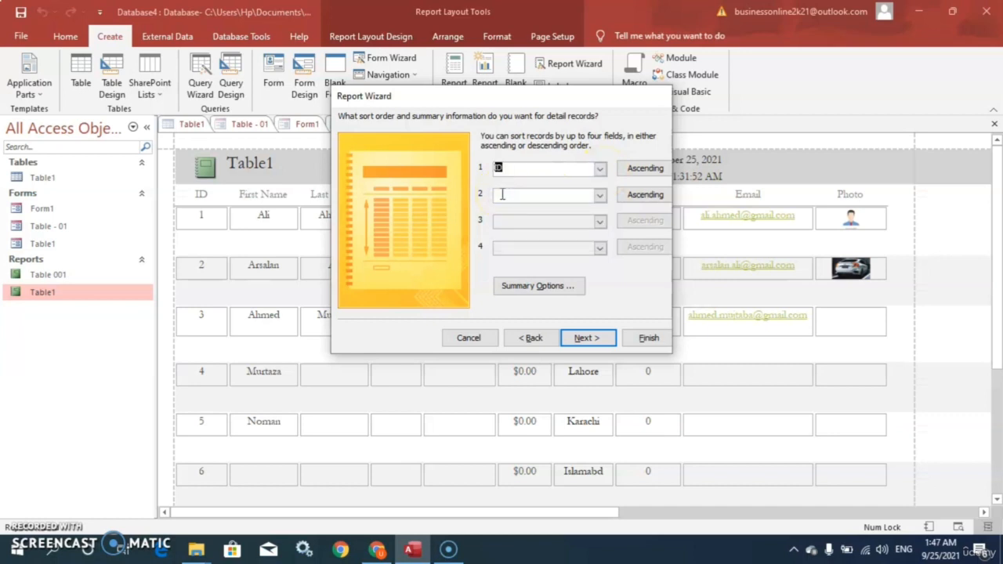
{"action": "left_click", "coordinate": [600, 197]}
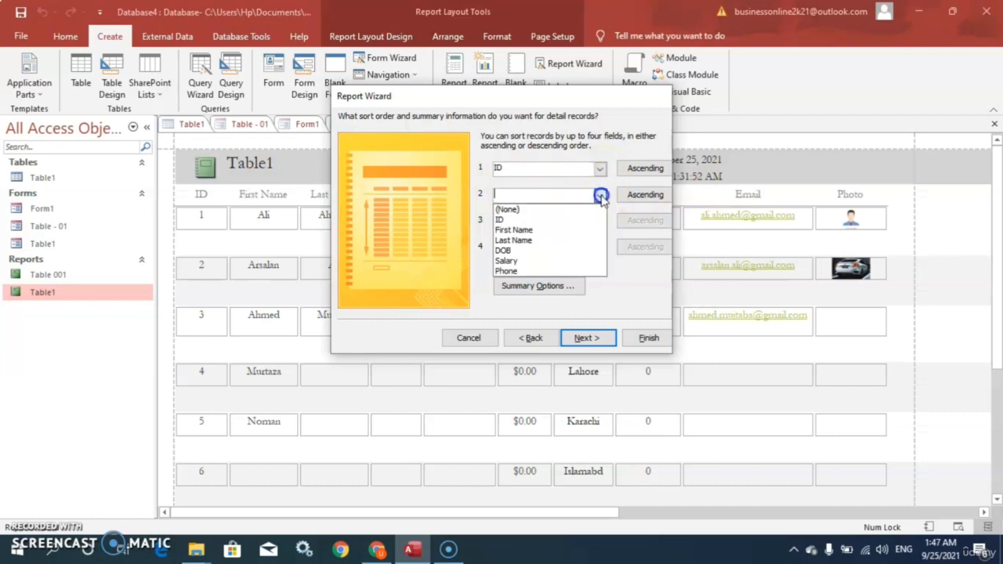
{"action": "left_click", "coordinate": [484, 271]}
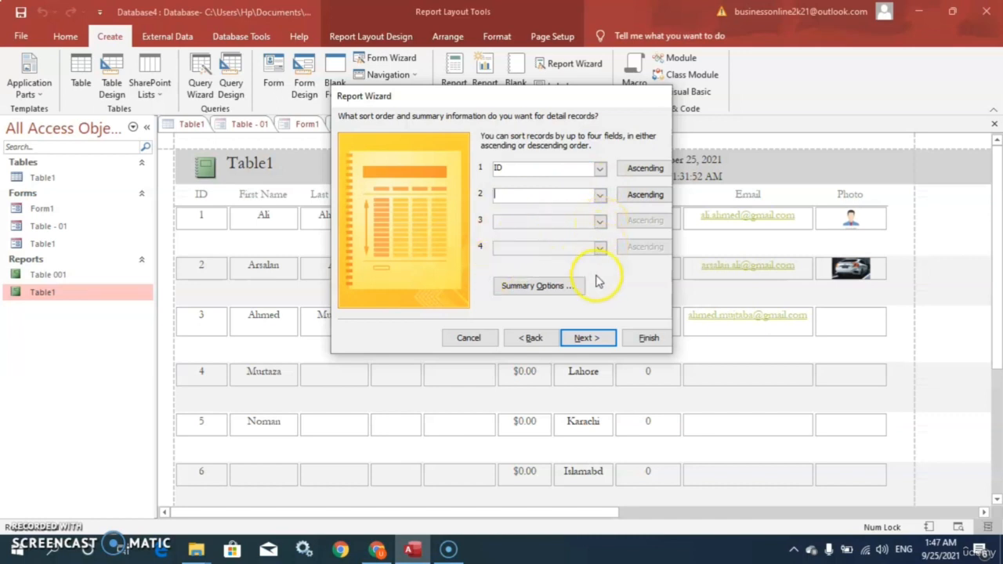
{"action": "left_click", "coordinate": [602, 198]}
{"action": "left_click", "coordinate": [602, 197]}
{"action": "left_click", "coordinate": [634, 197]}
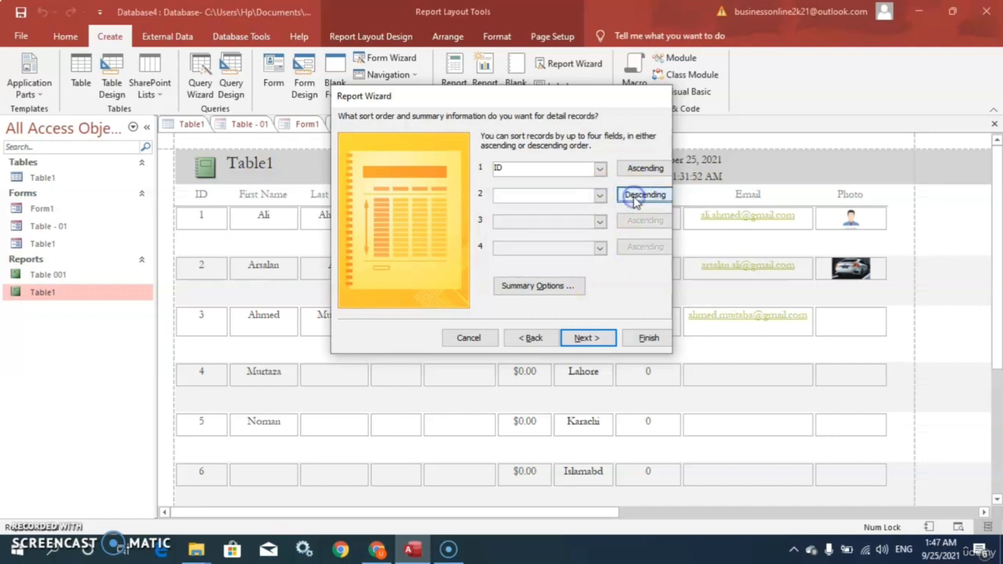
{"action": "left_click", "coordinate": [635, 198]}
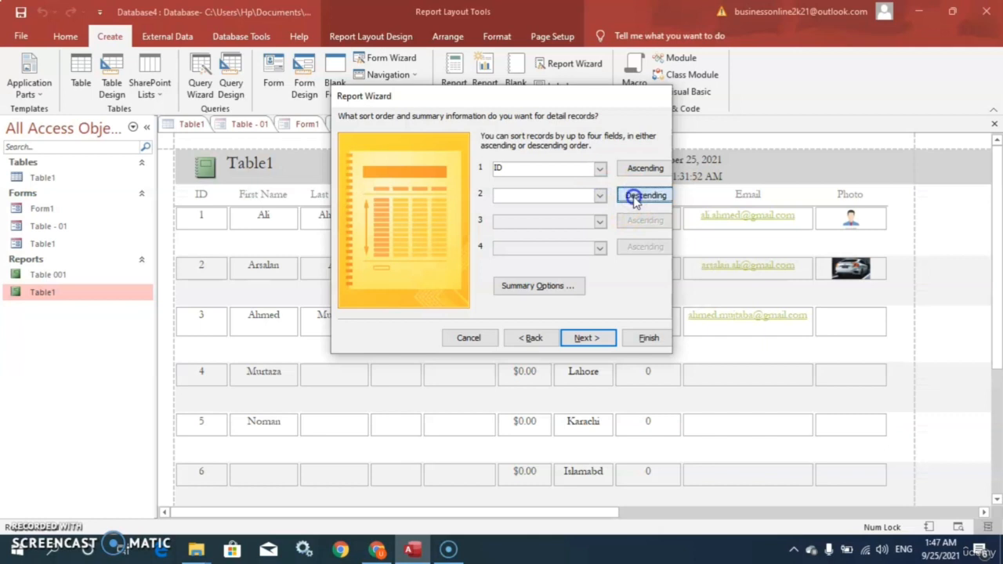
Accept the sort order, choose the Block layout with Portrait orientation, and finish the wizard to generate the report
{"action": "left_click", "coordinate": [588, 338]}
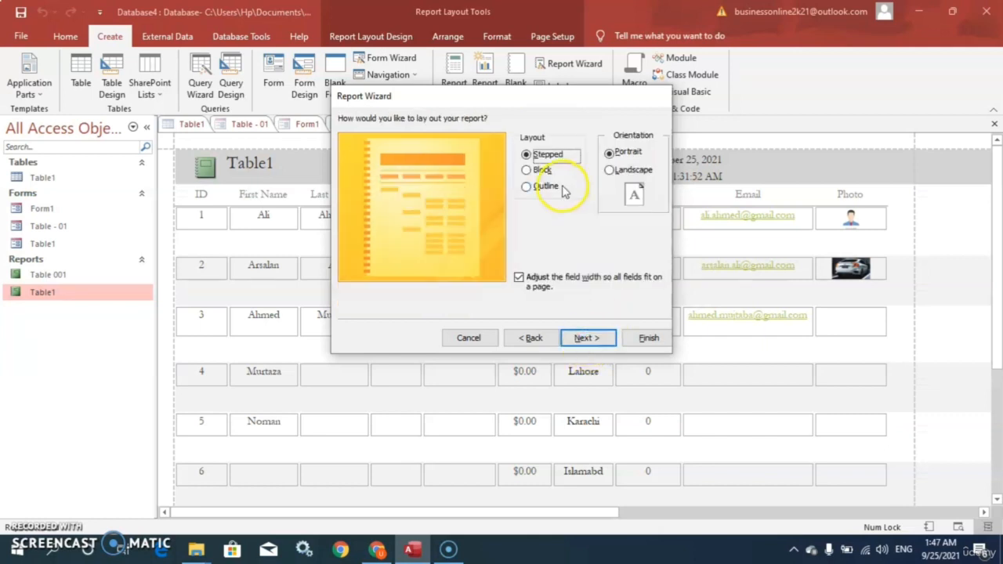
{"action": "left_click", "coordinate": [527, 171]}
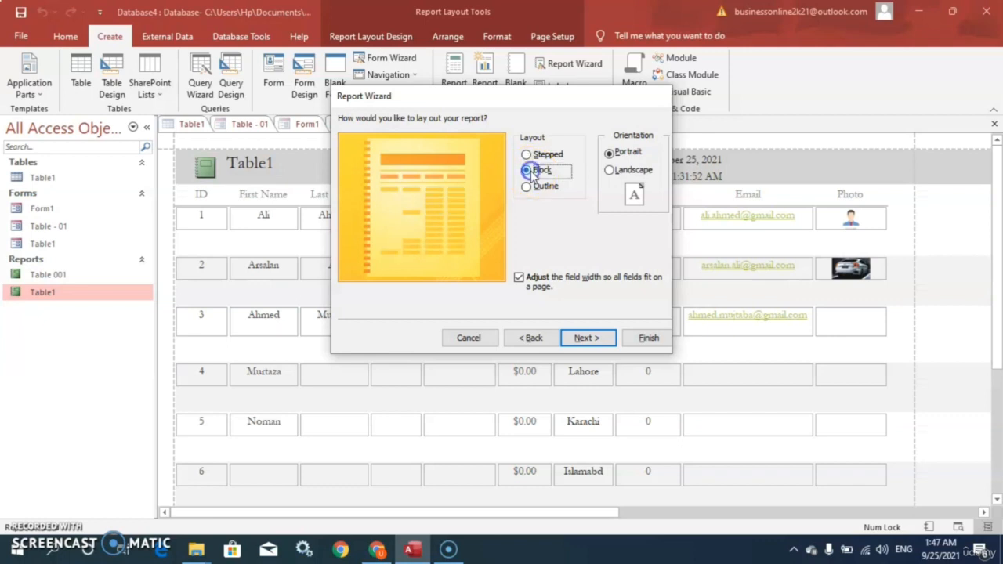
{"action": "left_click", "coordinate": [527, 186]}
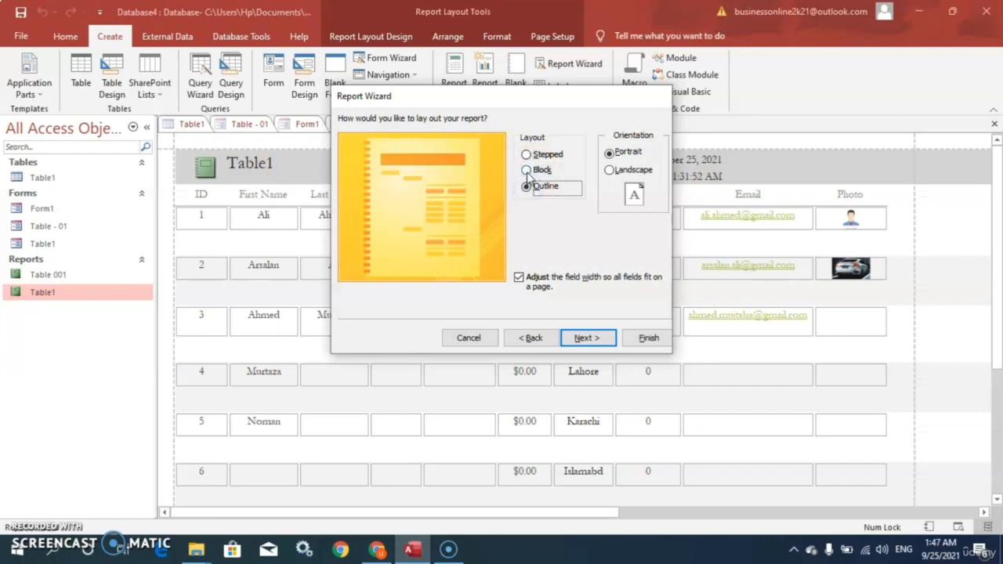
{"action": "left_click", "coordinate": [527, 171]}
{"action": "left_click", "coordinate": [527, 155]}
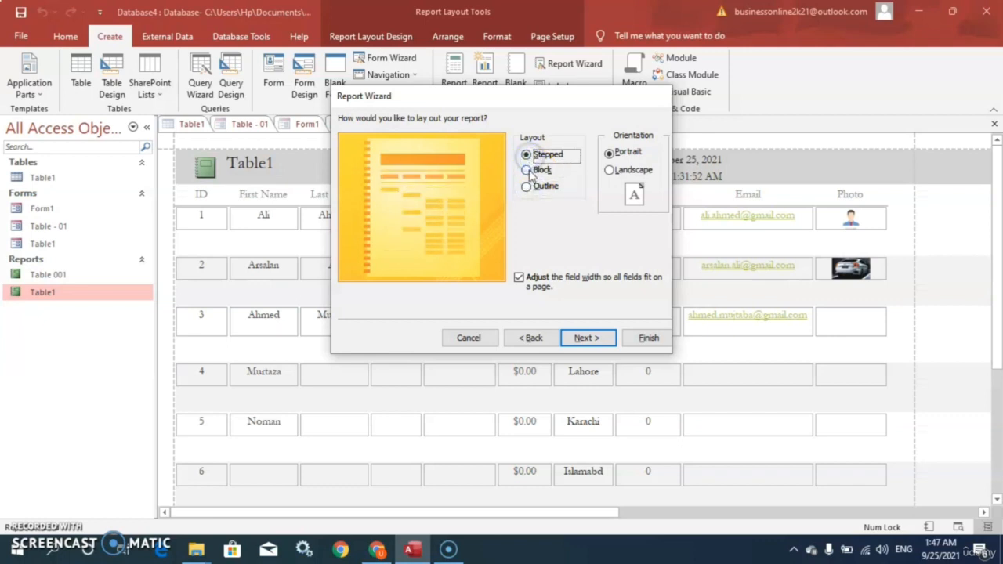
{"action": "left_click", "coordinate": [527, 171]}
{"action": "left_click", "coordinate": [614, 173]}
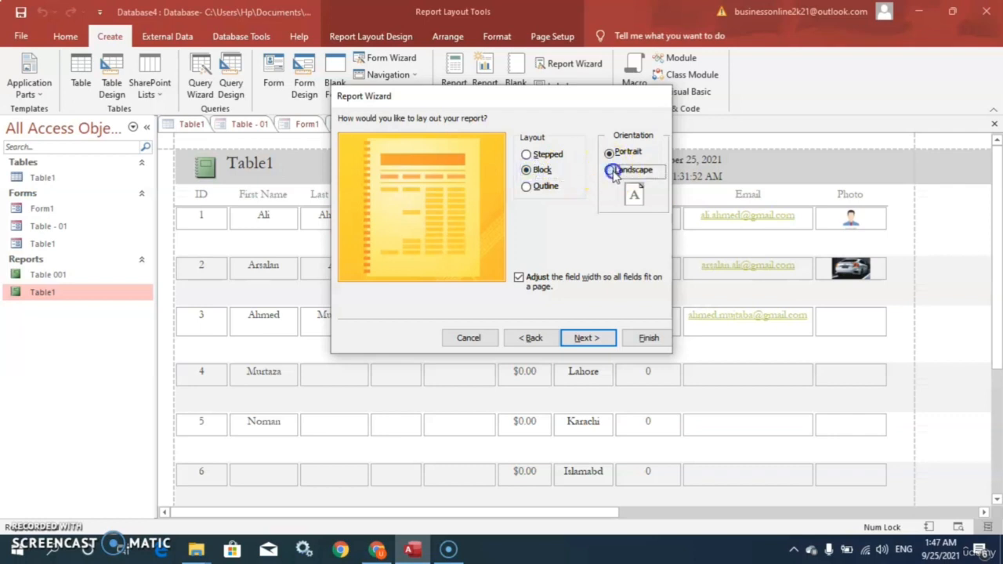
{"action": "left_click", "coordinate": [611, 155]}
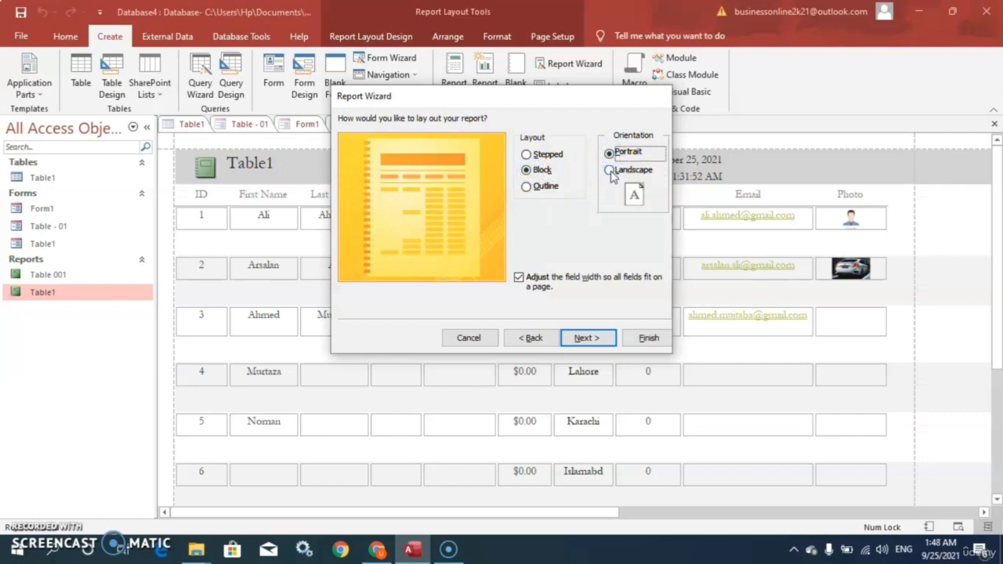
{"action": "left_click", "coordinate": [586, 341]}
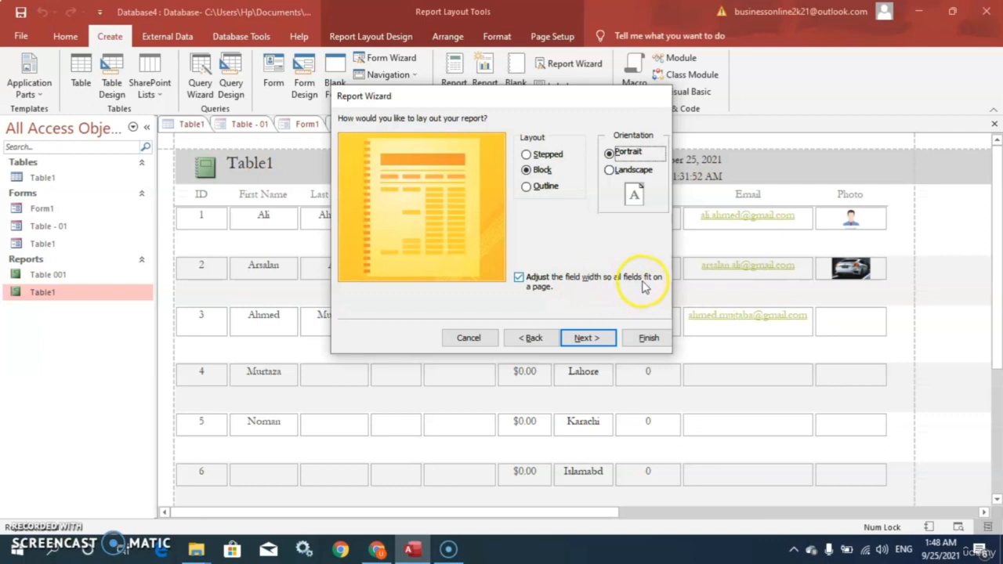
{"action": "left_click", "coordinate": [582, 339]}
{"action": "left_click", "coordinate": [645, 339]}
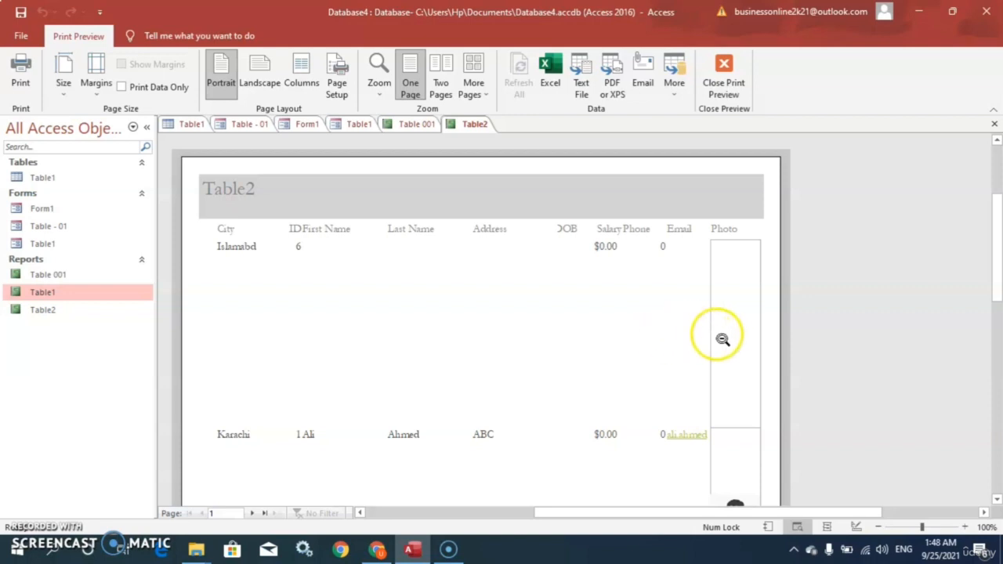
Open the new Table2 report in Layout View
{"action": "left_click", "coordinate": [49, 310]}
{"action": "right_click", "coordinate": [48, 310]}
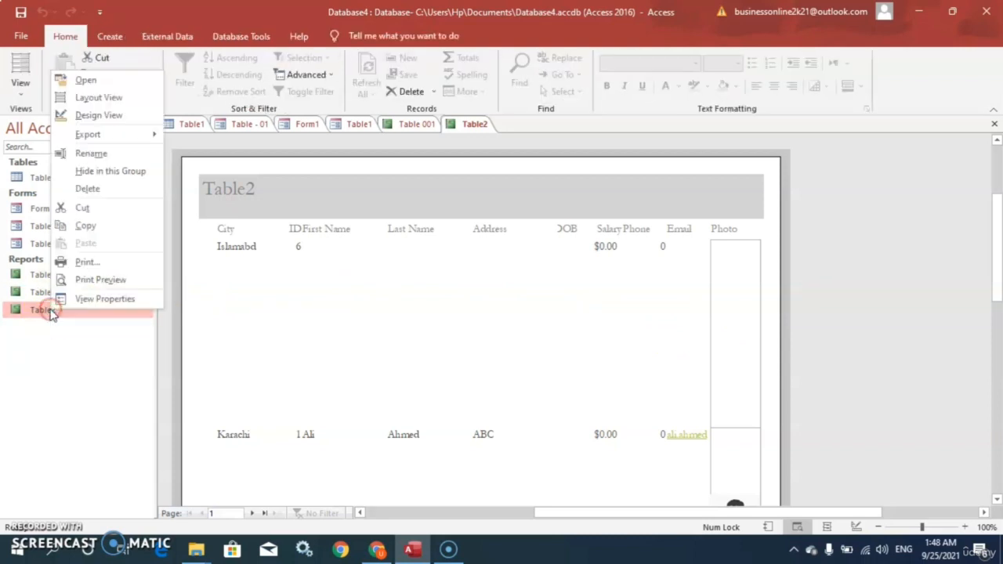
{"action": "left_click", "coordinate": [108, 100]}
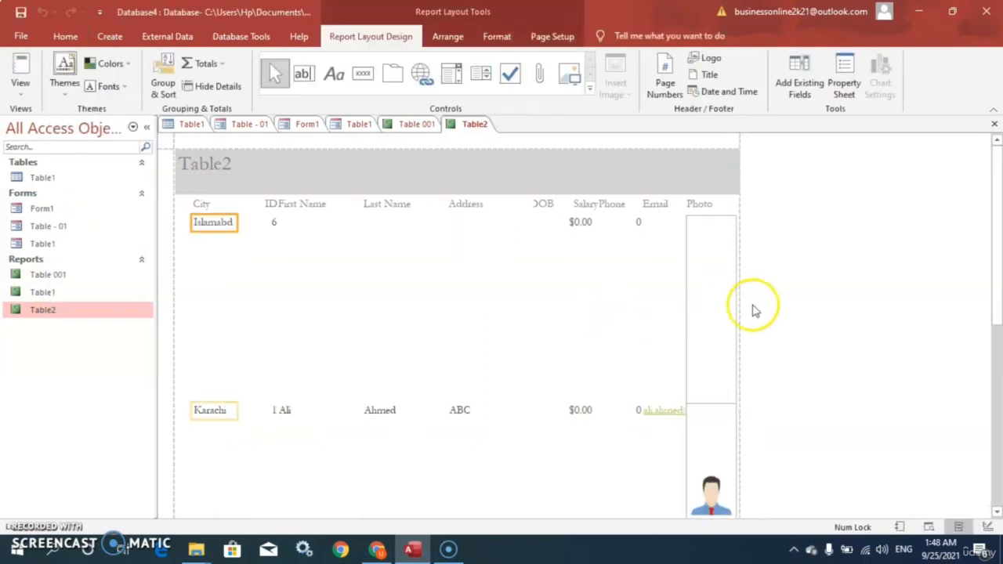
Shorten the Photo control in the report's detail rows to about a quarter of its height
{"action": "left_click_drag", "start_coordinate": [998, 291], "coordinate": [998, 308]}
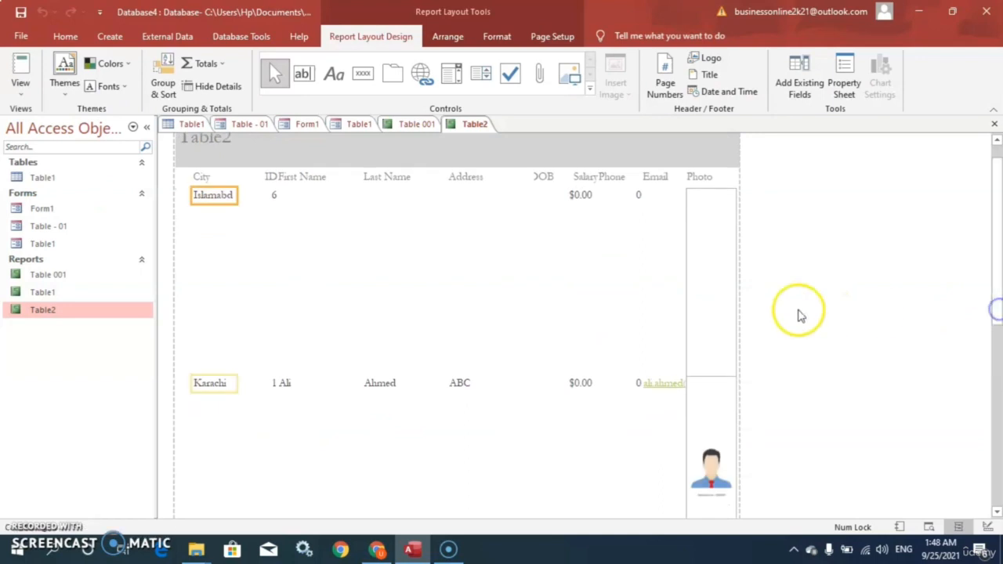
{"action": "left_click", "coordinate": [722, 288]}
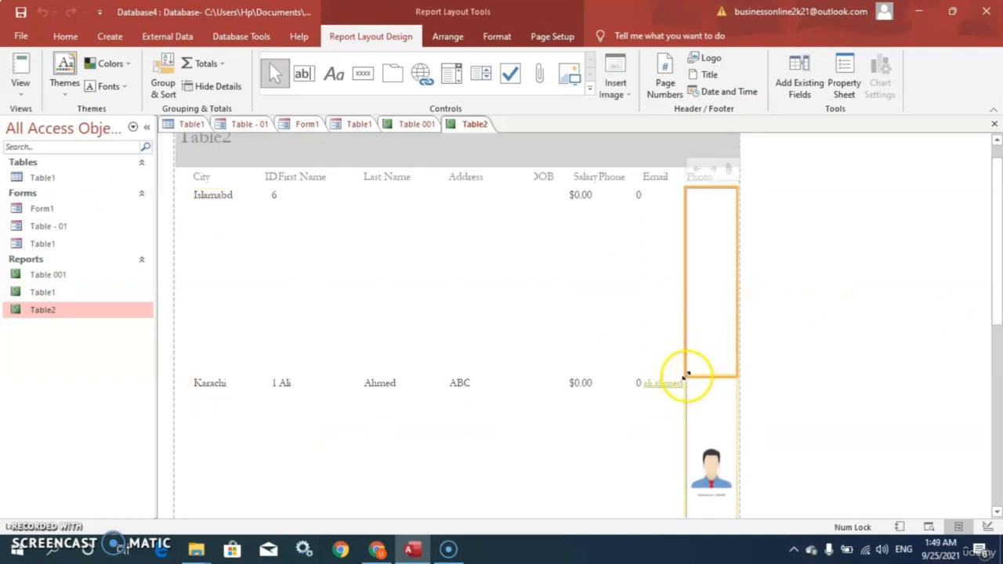
{"action": "left_click_drag", "start_coordinate": [684, 375], "coordinate": [687, 232]}
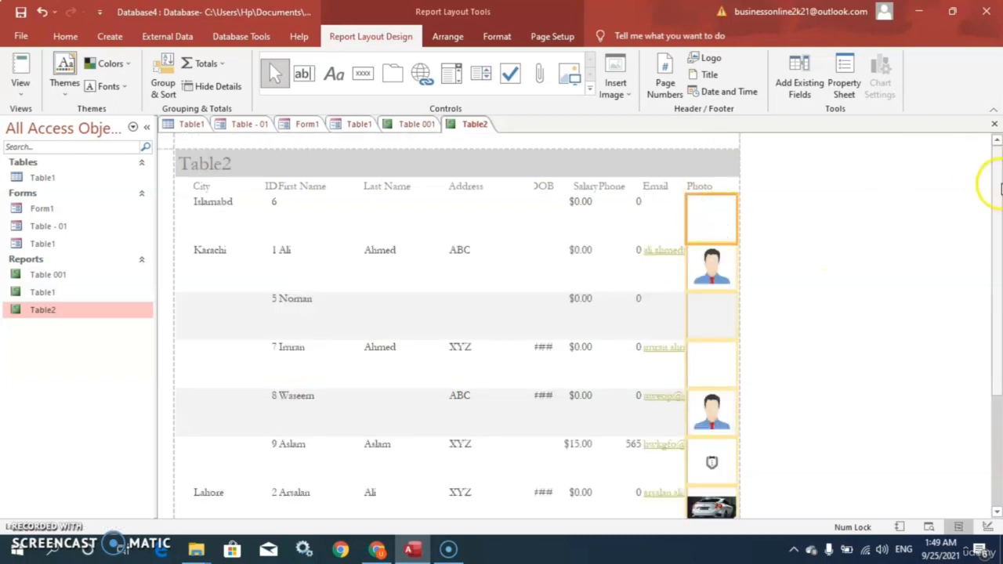
Narrow the City heading slightly and shift the ID values in the detail rows closer to the City column
{"action": "mouse_move", "coordinate": [1000, 186]}
{"action": "left_mouse_down"}
{"action": "mouse_move", "coordinate": [995, 302]}
{"action": "mouse_move", "coordinate": [1000, 171]}
{"action": "left_mouse_up"}
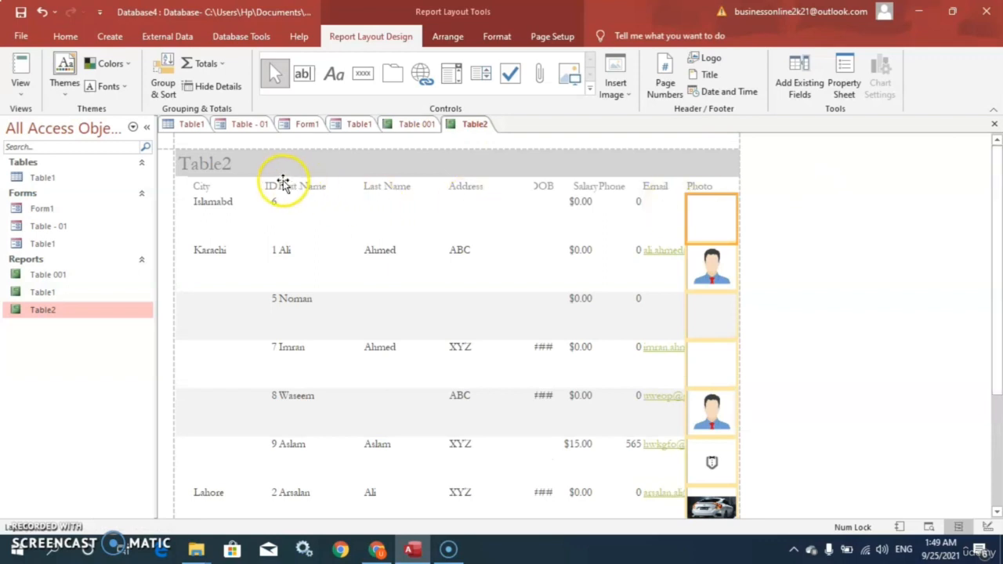
{"action": "left_click", "coordinate": [208, 190]}
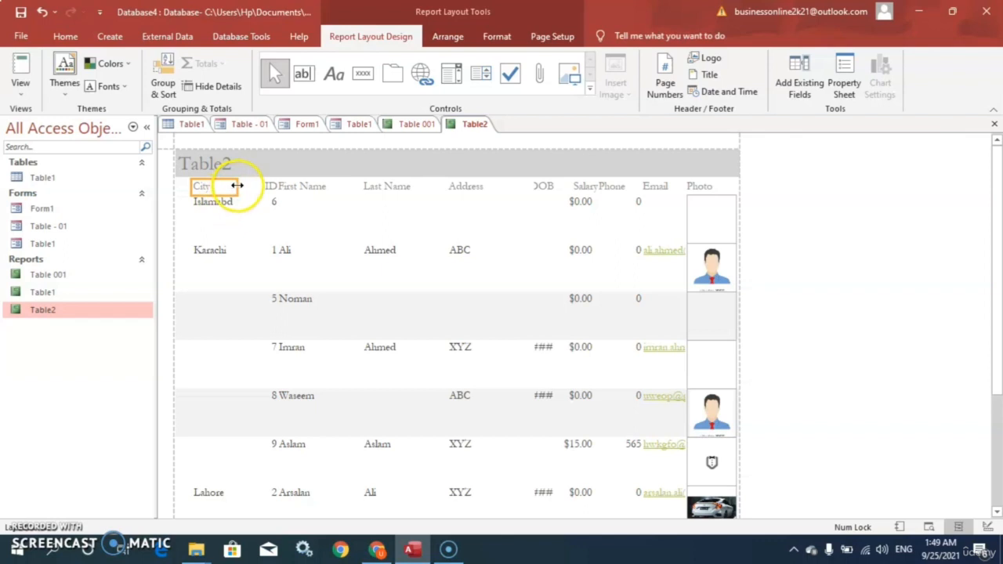
{"action": "mouse_move", "coordinate": [236, 186]}
{"action": "left_mouse_down"}
{"action": "mouse_move", "coordinate": [226, 186]}
{"action": "mouse_move", "coordinate": [248, 201]}
{"action": "left_mouse_up"}
{"action": "left_click", "coordinate": [270, 201]}
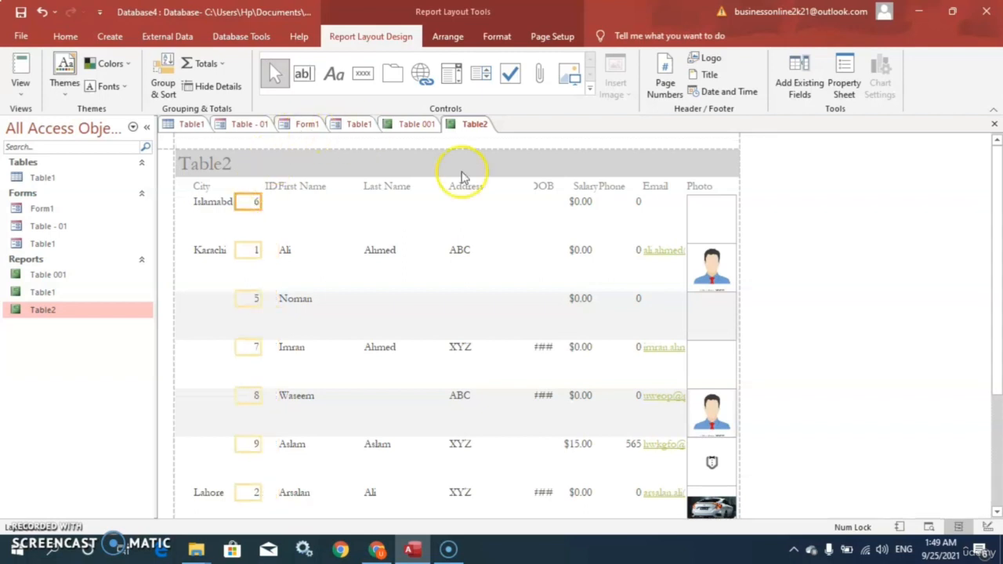
Change the report's page orientation to Landscape
{"action": "left_click", "coordinate": [491, 38]}
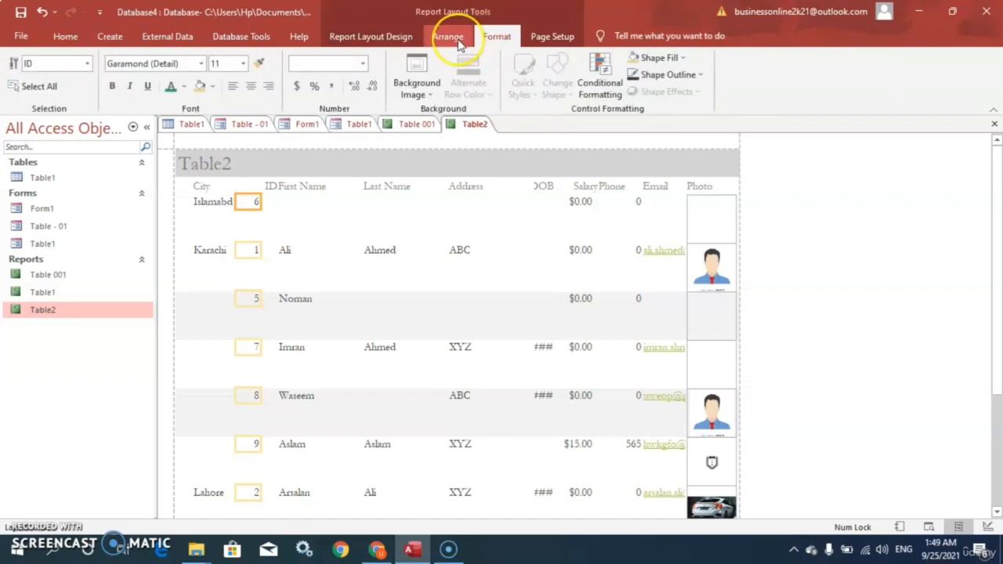
{"action": "left_click", "coordinate": [459, 43]}
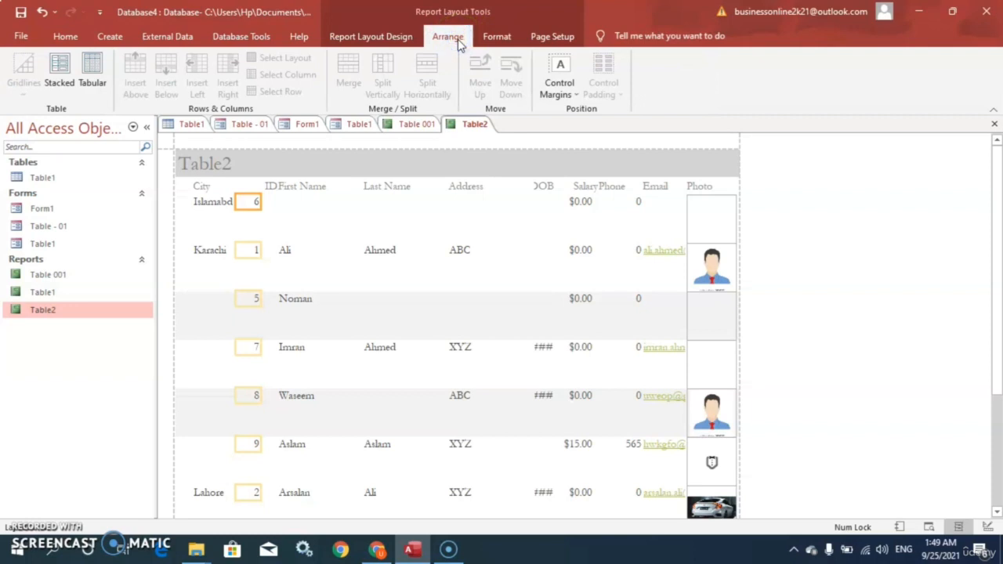
{"action": "left_click", "coordinate": [496, 40]}
{"action": "left_click", "coordinate": [551, 39]}
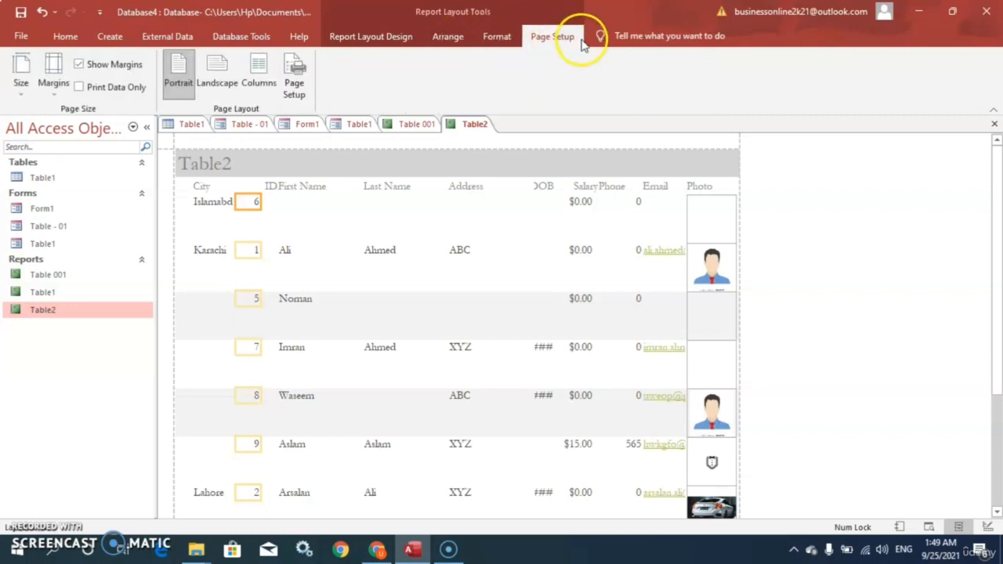
{"action": "left_click", "coordinate": [219, 88]}
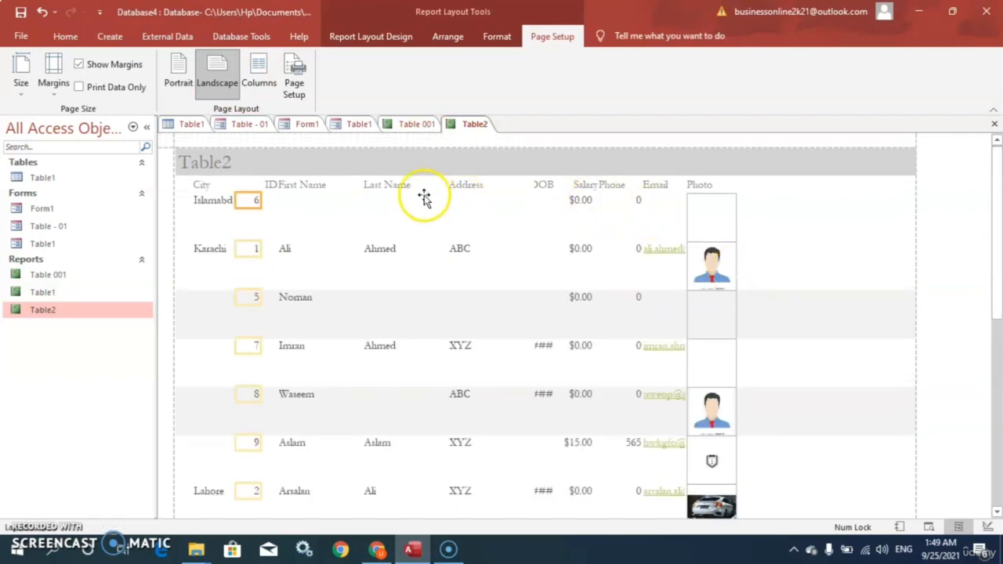
Move the Photo control and its heading to the far right edge of the report page
{"action": "left_click", "coordinate": [209, 187]}
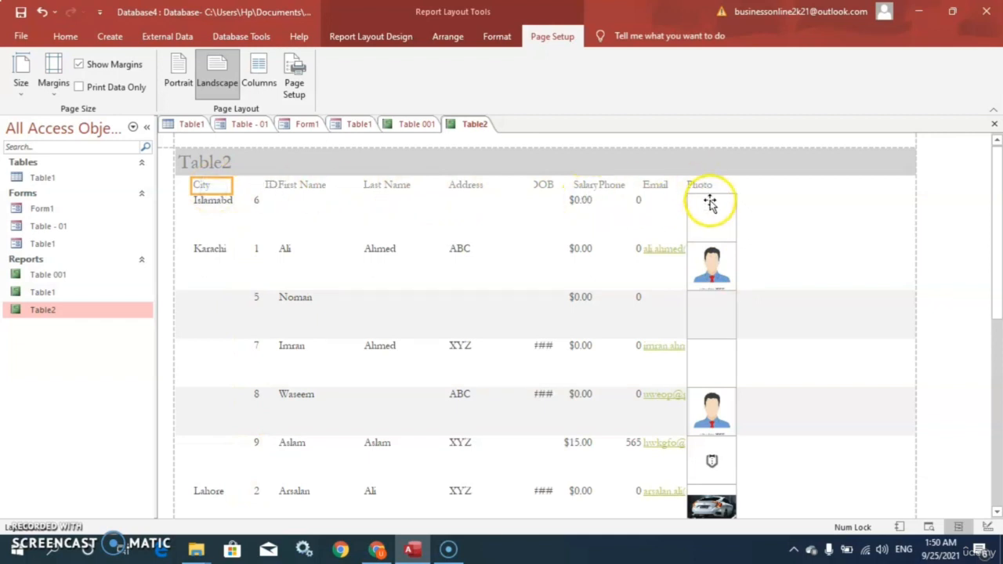
{"action": "left_click", "coordinate": [710, 206]}
{"action": "left_click_drag", "start_coordinate": [709, 205], "coordinate": [878, 201]}
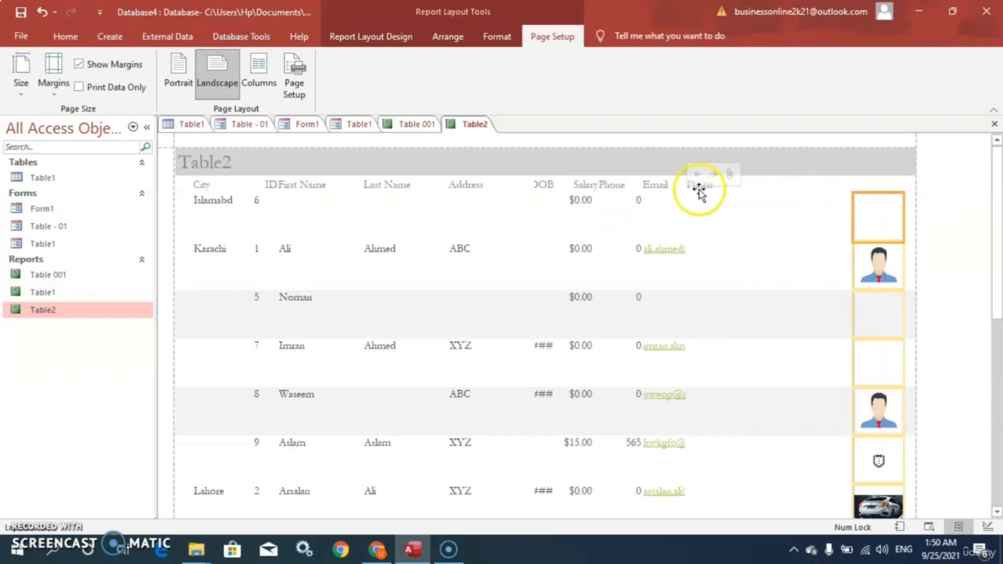
{"action": "left_click", "coordinate": [697, 188]}
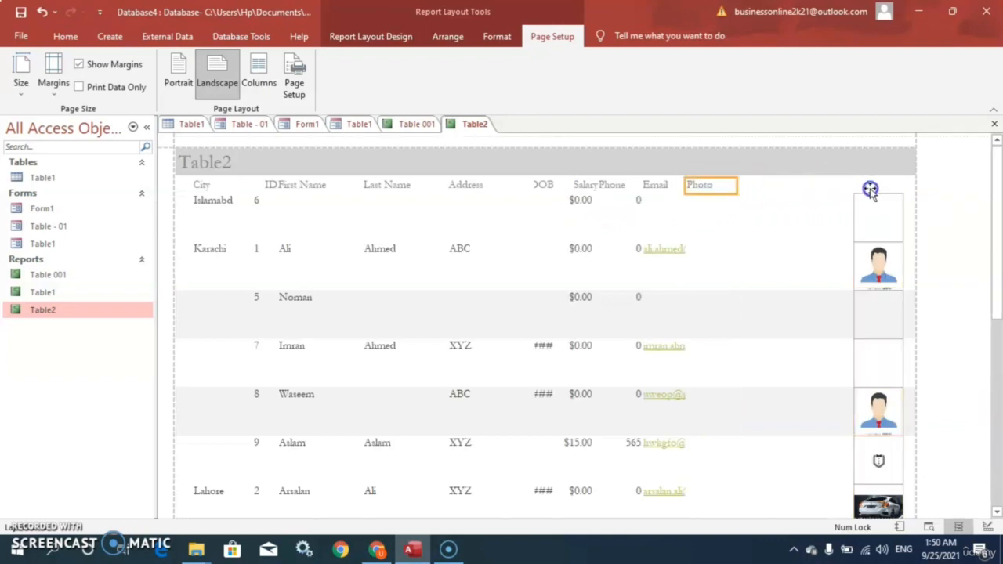
{"action": "left_click_drag", "start_coordinate": [870, 191], "coordinate": [869, 190]}
{"action": "left_click", "coordinate": [863, 186]}
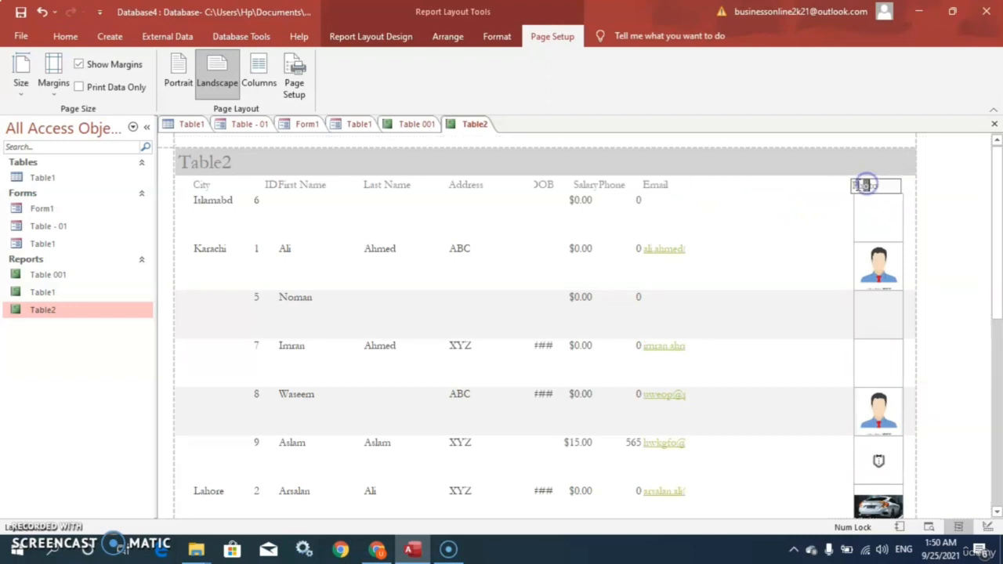
Move the Email values and heading right toward the Photo column, widening the values enough to fit full addresses
{"action": "left_click", "coordinate": [650, 184]}
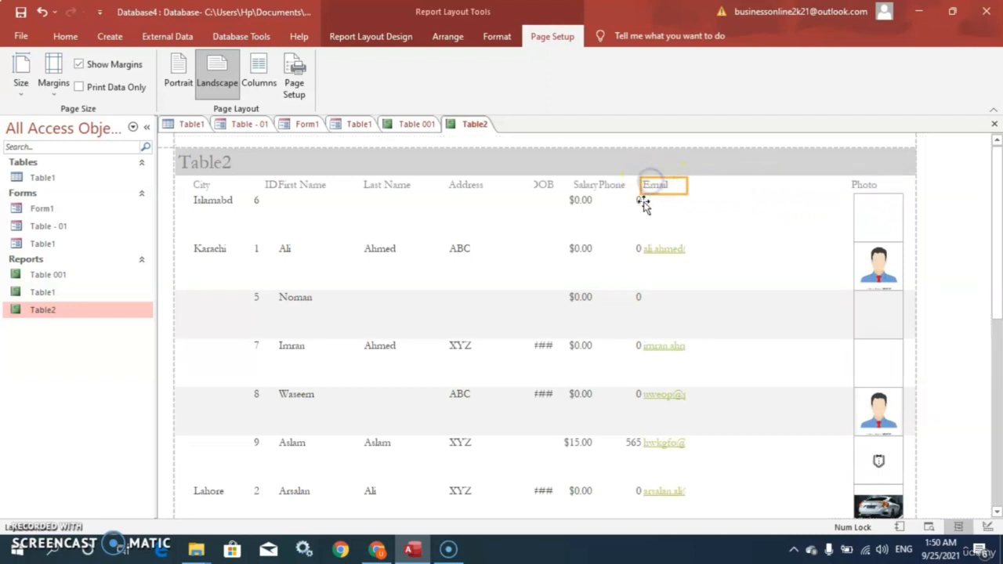
{"action": "left_click", "coordinate": [643, 201]}
{"action": "left_click", "coordinate": [657, 204]}
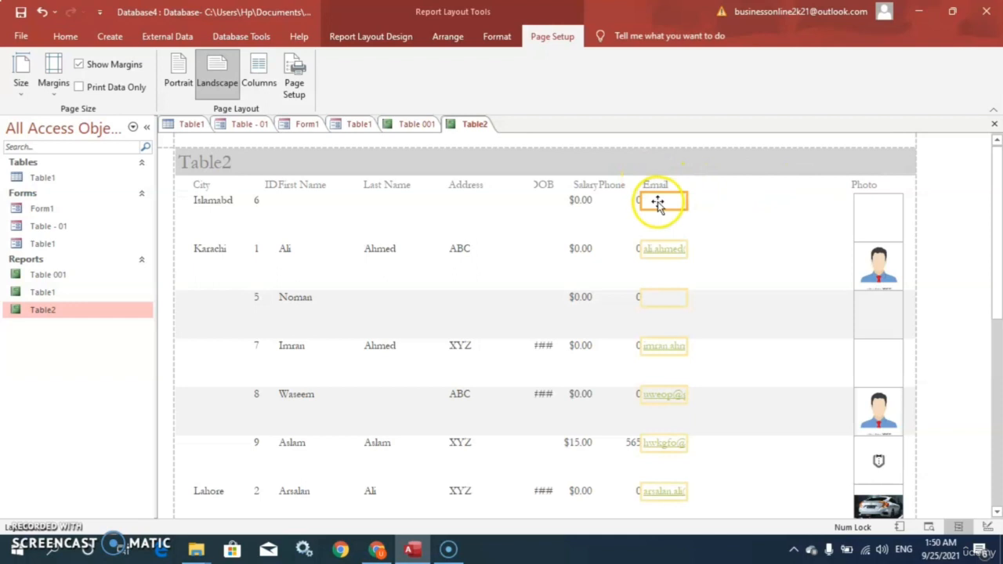
{"action": "left_click_drag", "start_coordinate": [657, 203], "coordinate": [740, 202]}
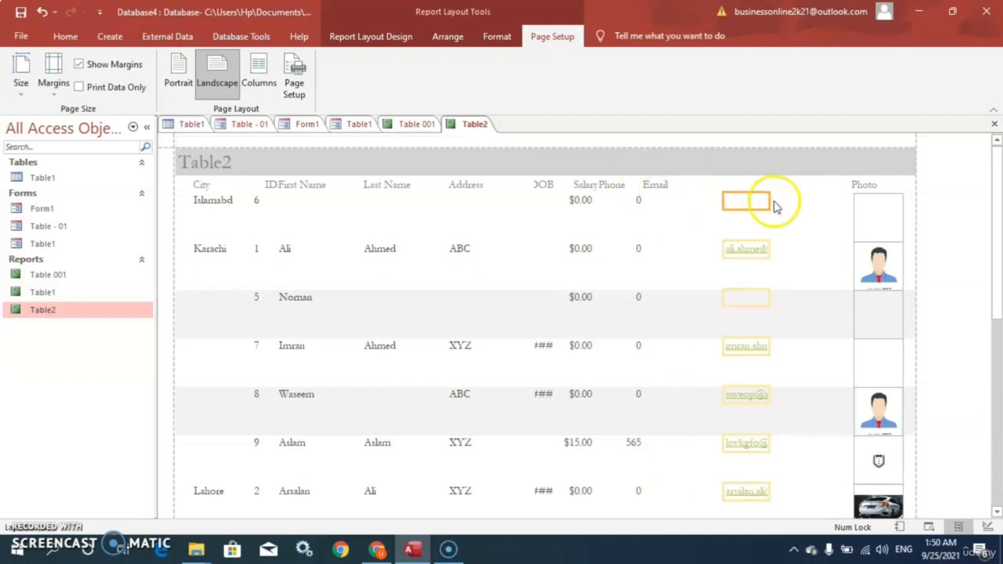
{"action": "left_click_drag", "start_coordinate": [772, 199], "coordinate": [843, 199]}
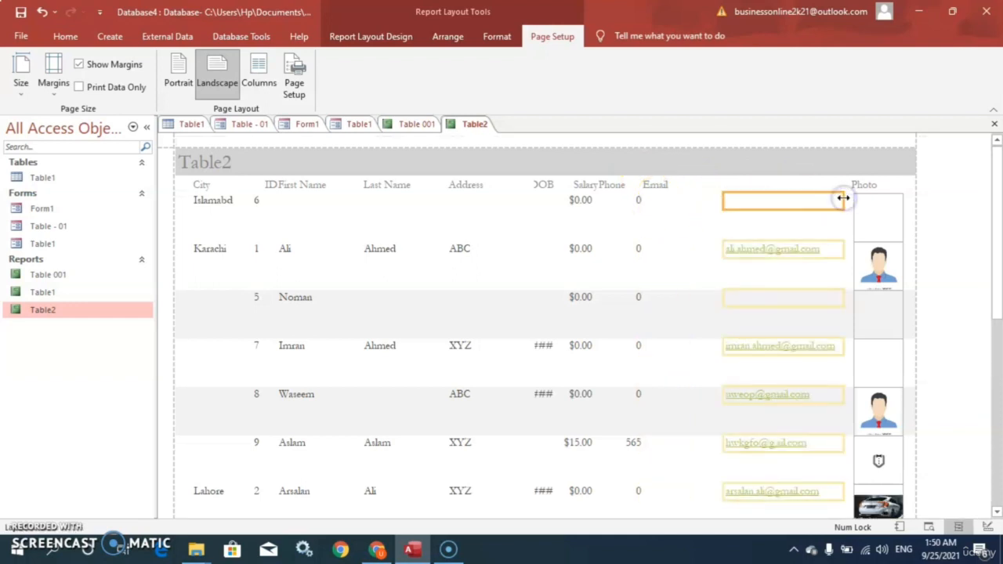
{"action": "left_click", "coordinate": [654, 186]}
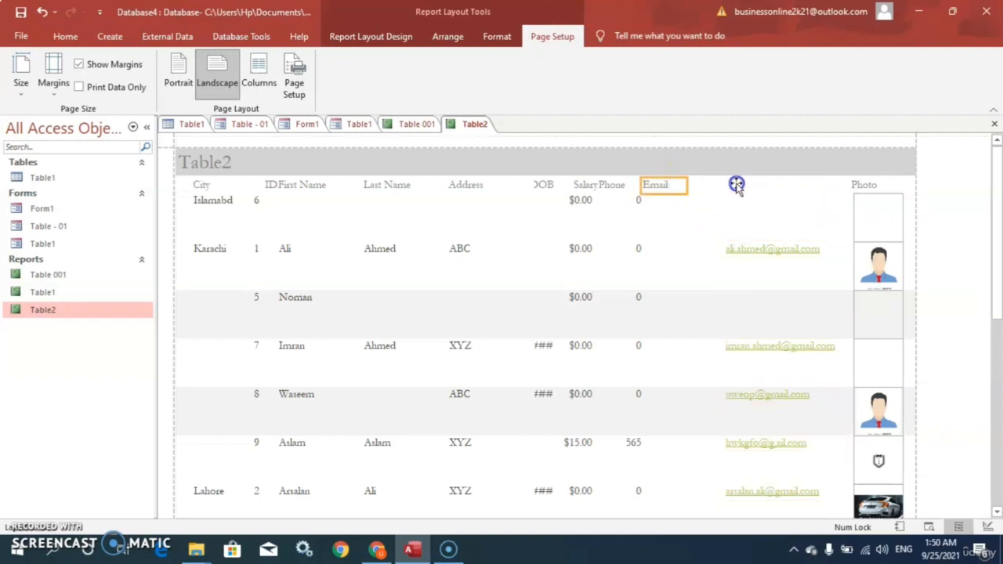
{"action": "left_click_drag", "start_coordinate": [736, 185], "coordinate": [736, 185]}
{"action": "left_click", "coordinate": [740, 244]}
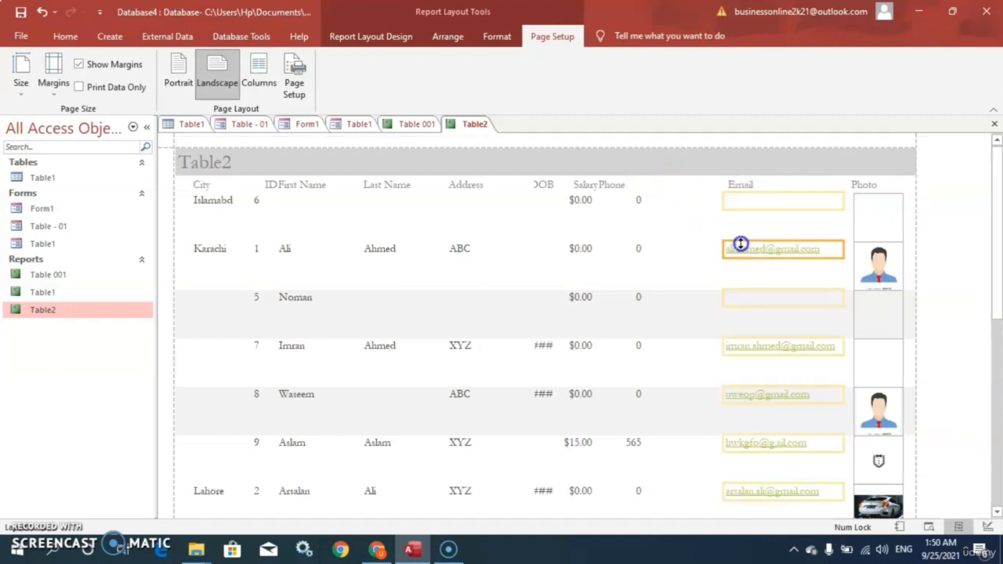
Move the Phone values and heading right into the gap before the Email column
{"action": "left_click", "coordinate": [636, 201]}
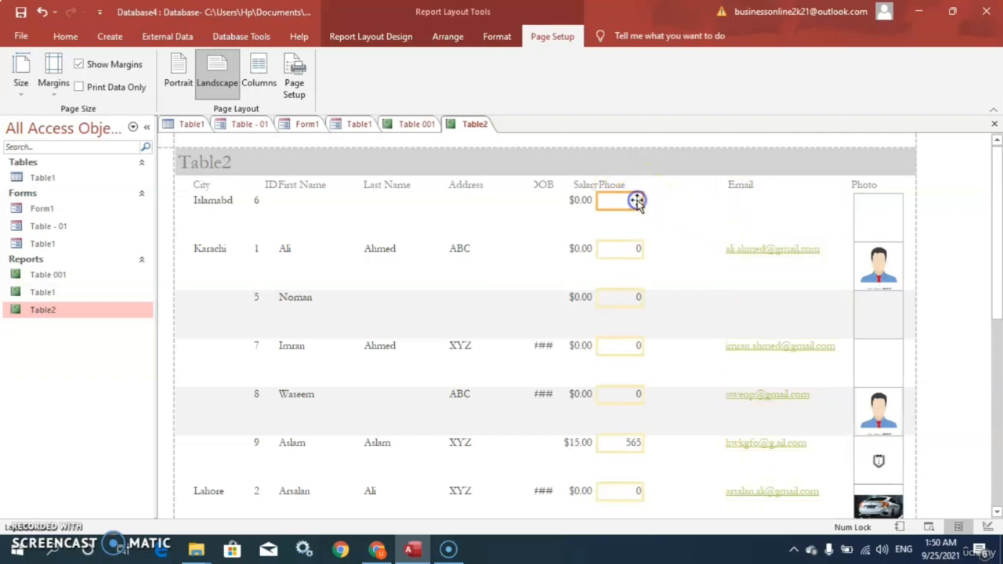
{"action": "left_click_drag", "start_coordinate": [636, 201], "coordinate": [683, 204]}
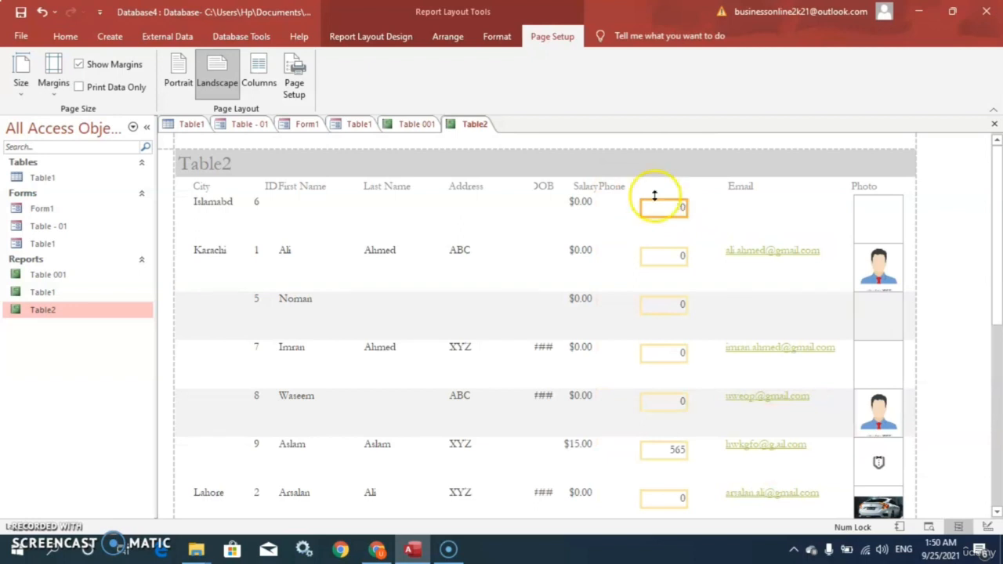
{"action": "left_click", "coordinate": [616, 188]}
{"action": "left_click_drag", "start_coordinate": [616, 188], "coordinate": [675, 186]}
Move the Salary values and heading right so they sit just before the Phone column
{"action": "left_click", "coordinate": [588, 186]}
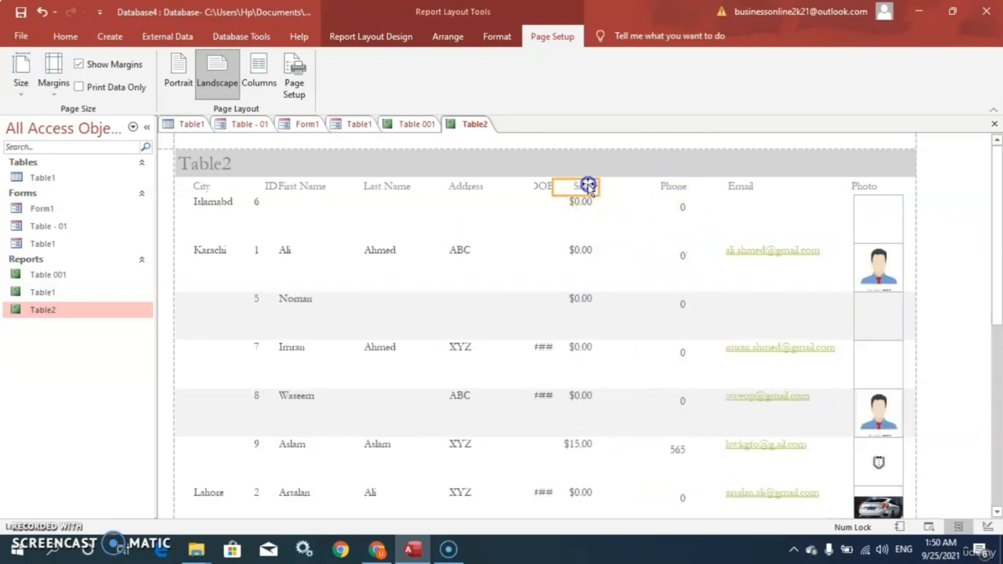
{"action": "left_click", "coordinate": [584, 202]}
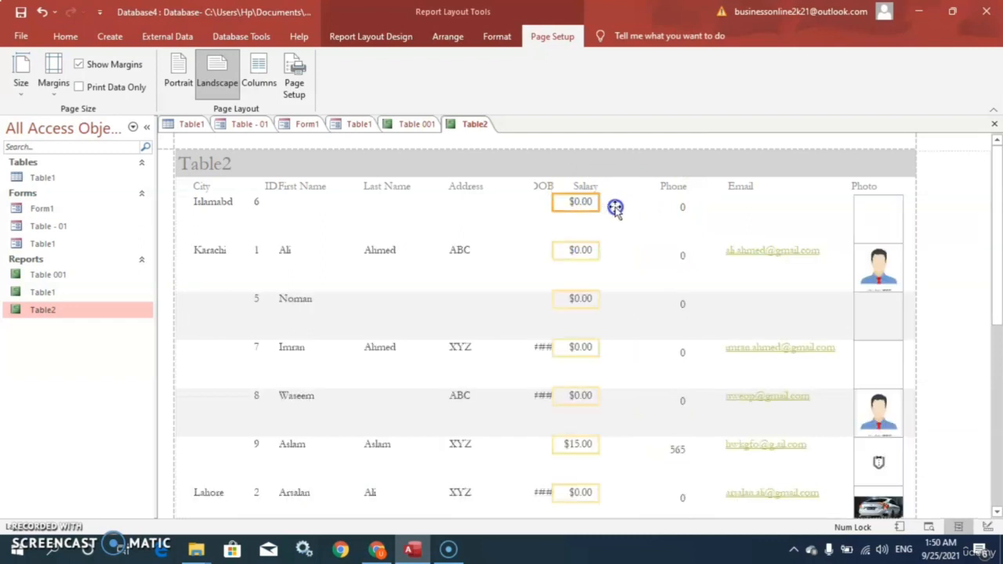
{"action": "left_click_drag", "start_coordinate": [636, 209], "coordinate": [635, 205]}
{"action": "left_click", "coordinate": [580, 188]}
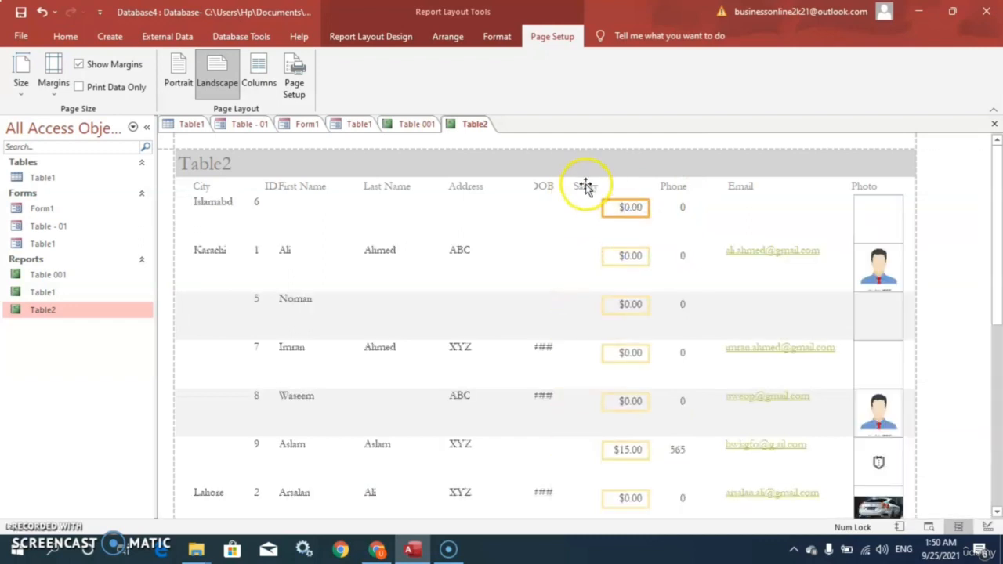
{"action": "left_click_drag", "start_coordinate": [585, 186], "coordinate": [643, 185]}
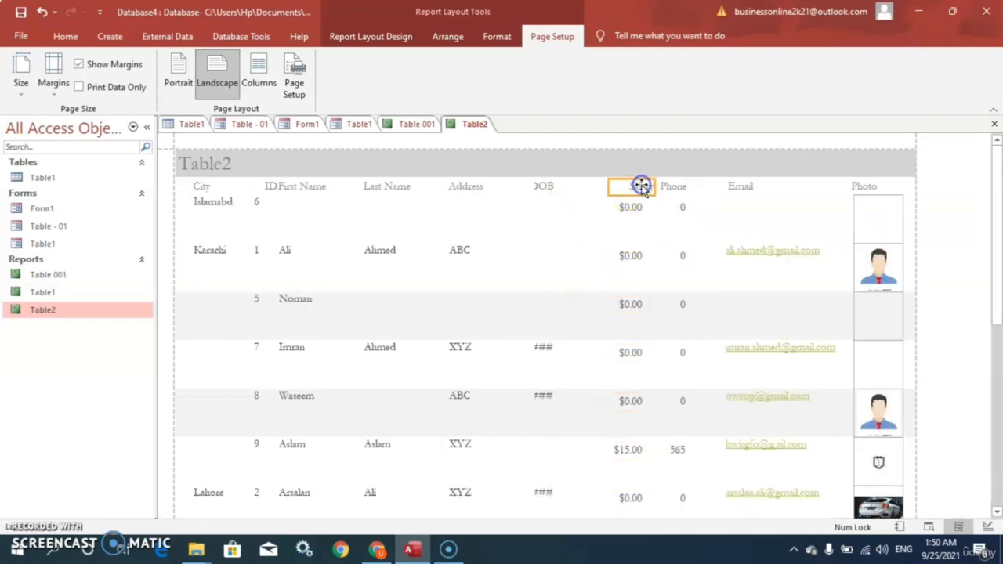
Widen the DOB values to fit complete dates and extend the DOB heading to a similar width
{"action": "left_click", "coordinate": [548, 202]}
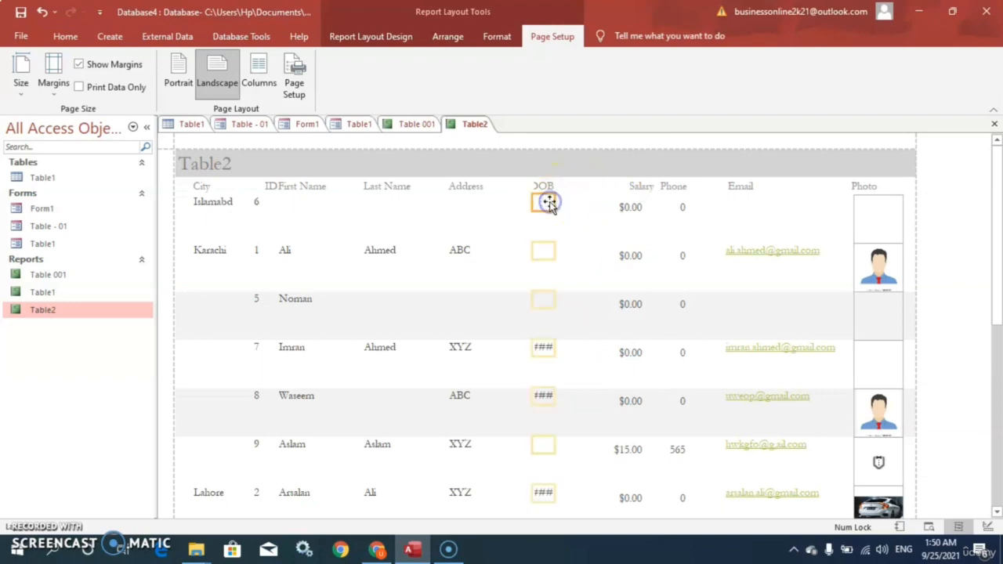
{"action": "left_click_drag", "start_coordinate": [549, 201], "coordinate": [592, 205]}
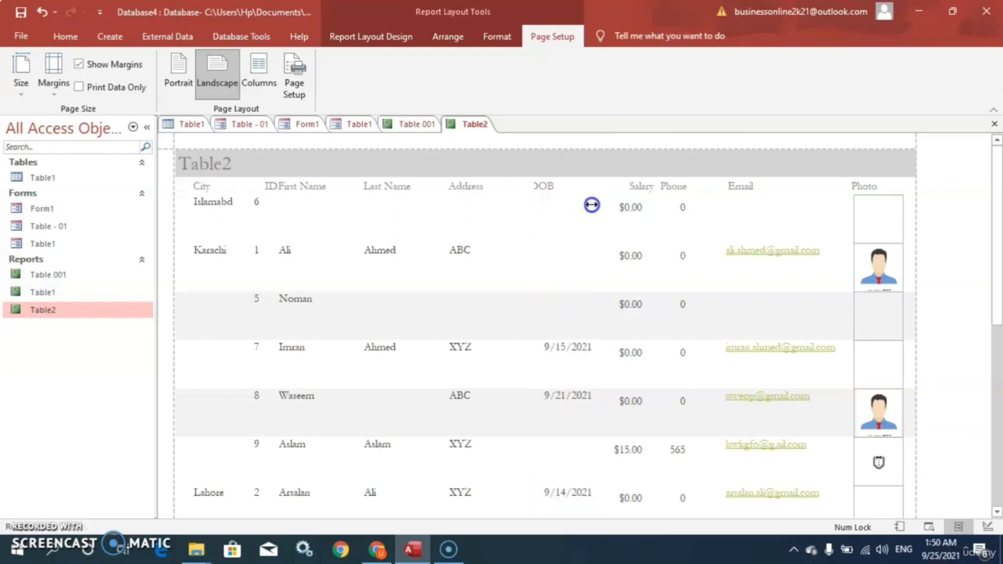
{"action": "left_click", "coordinate": [544, 187]}
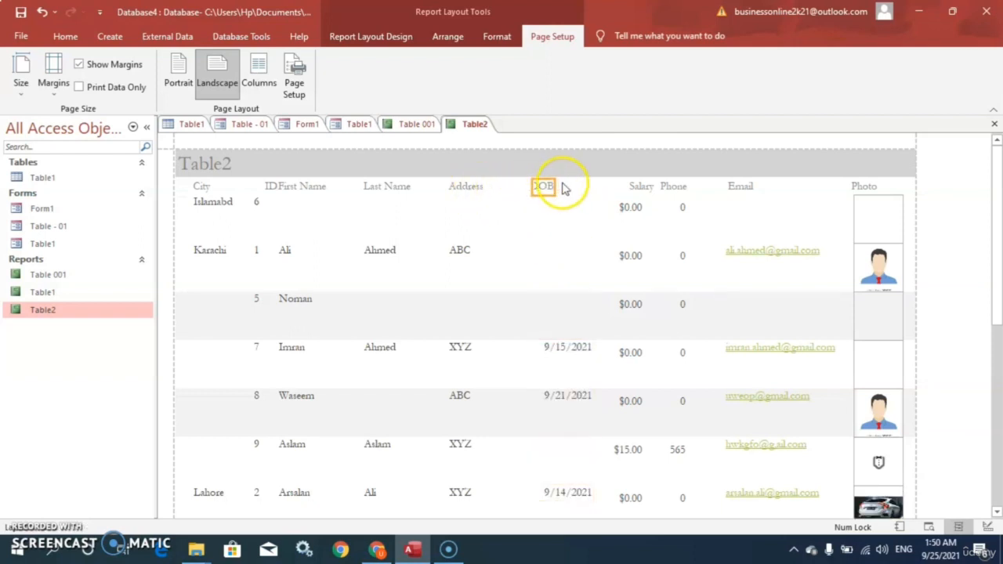
{"action": "left_click_drag", "start_coordinate": [554, 183], "coordinate": [588, 187]}
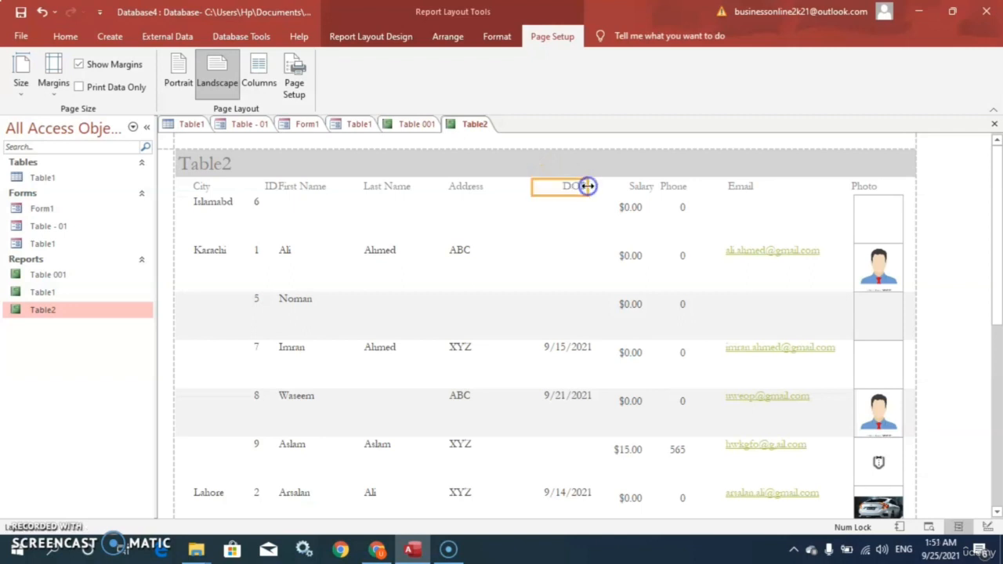
Center the text of the Salary and DOB column headings
{"action": "left_click", "coordinate": [638, 184]}
{"action": "left_click", "coordinate": [638, 185]}
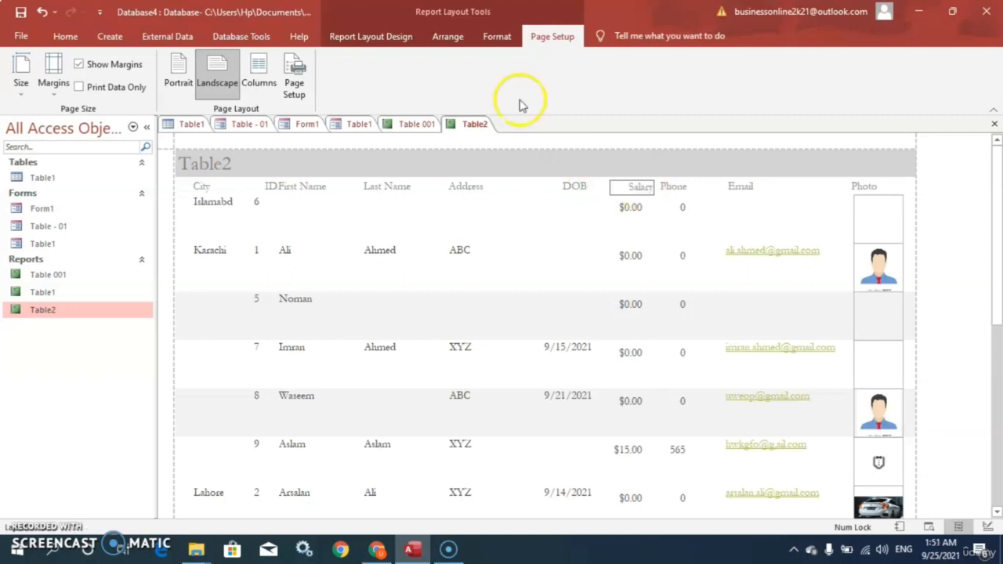
{"action": "left_click", "coordinate": [496, 41]}
{"action": "left_click", "coordinate": [672, 186]}
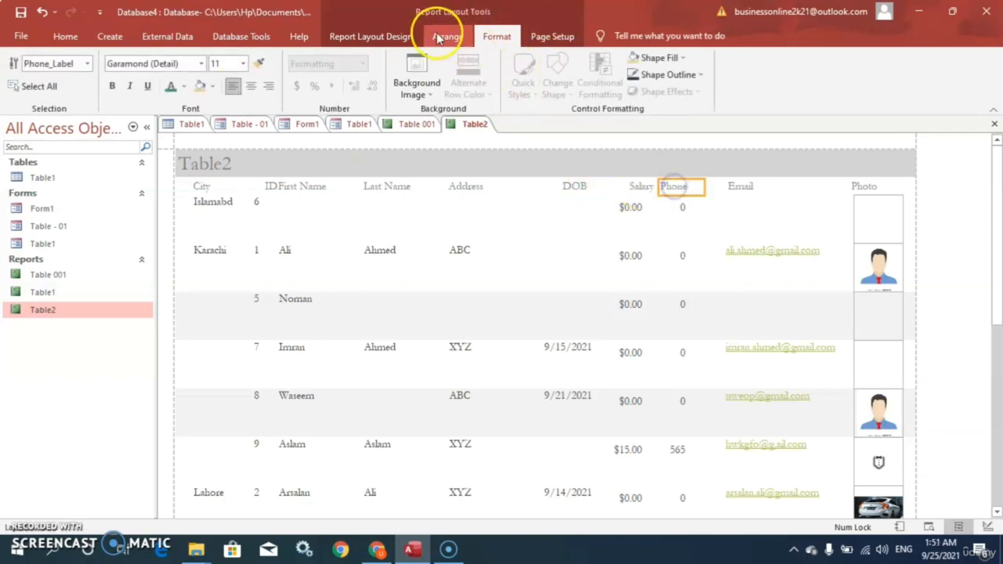
{"action": "left_click", "coordinate": [443, 36]}
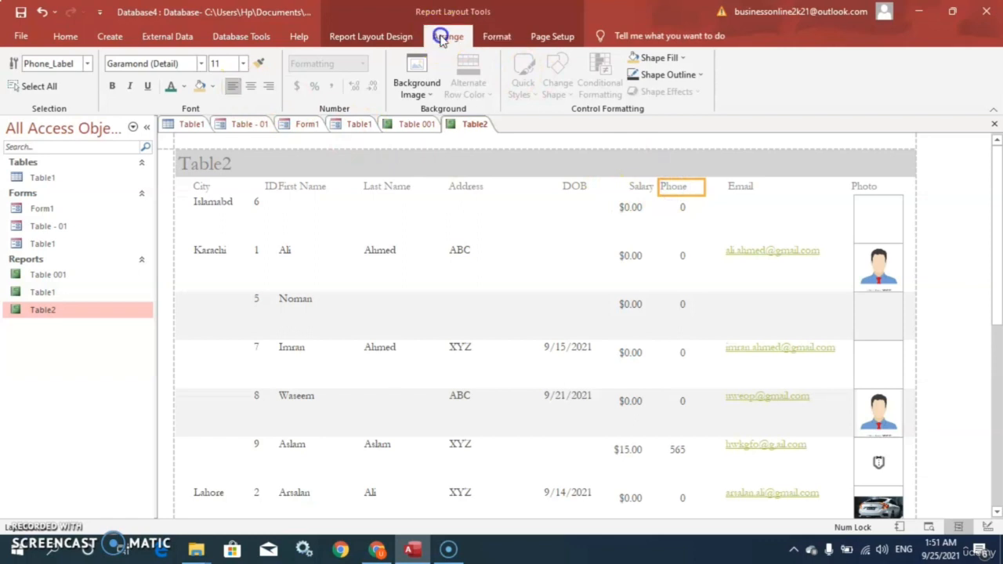
{"action": "left_click", "coordinate": [643, 188]}
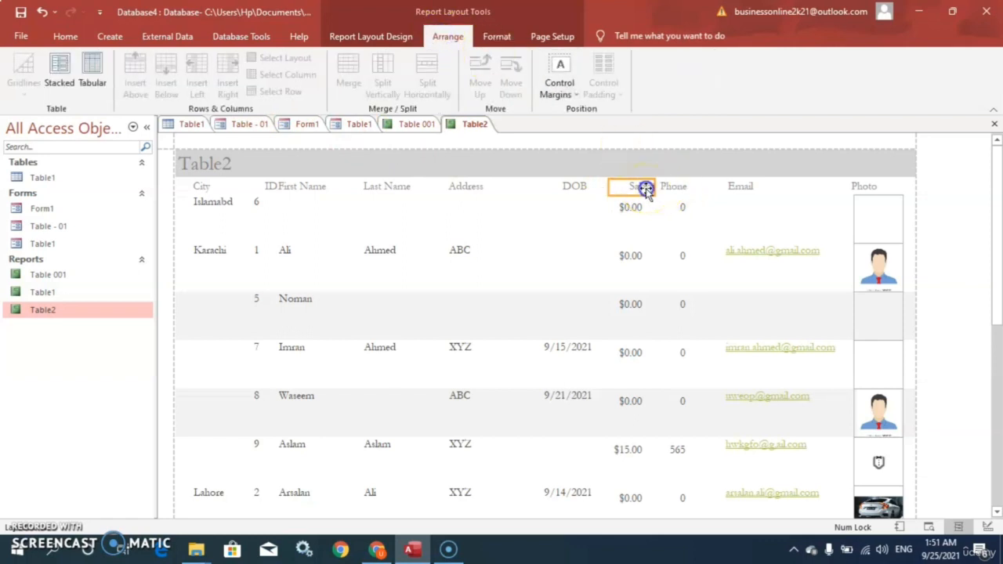
{"action": "left_click", "coordinate": [498, 39]}
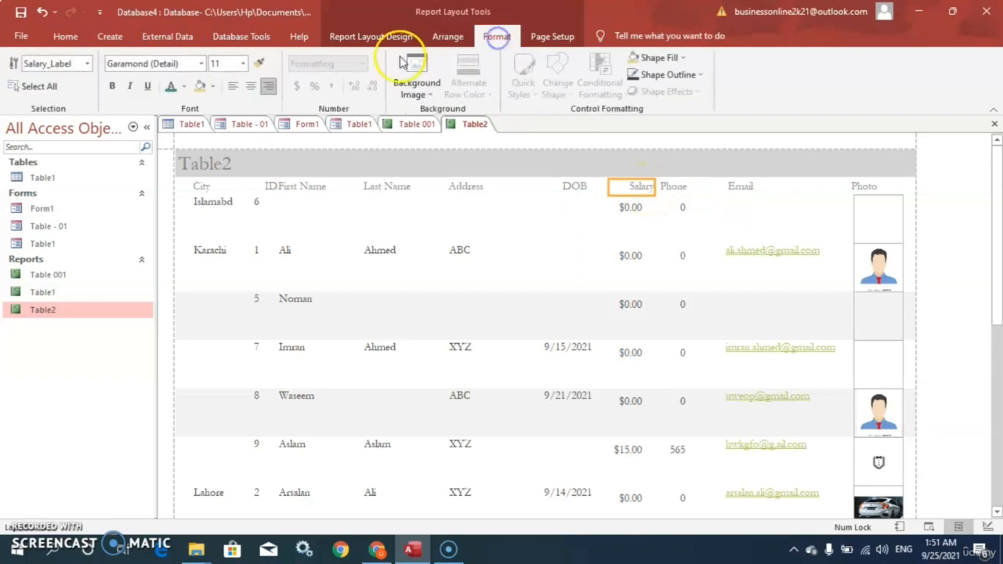
{"action": "left_click", "coordinate": [250, 87]}
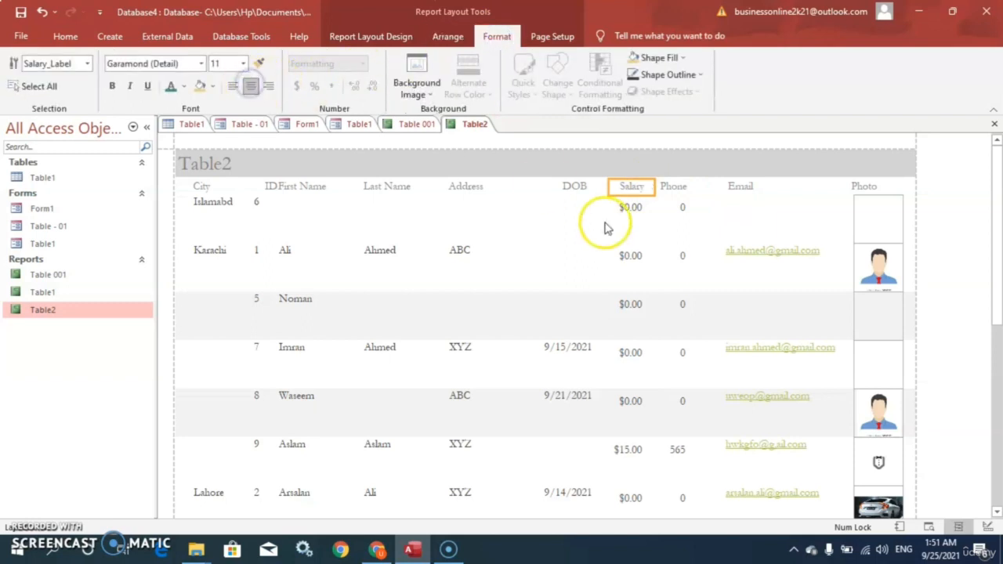
{"action": "left_click", "coordinate": [574, 192]}
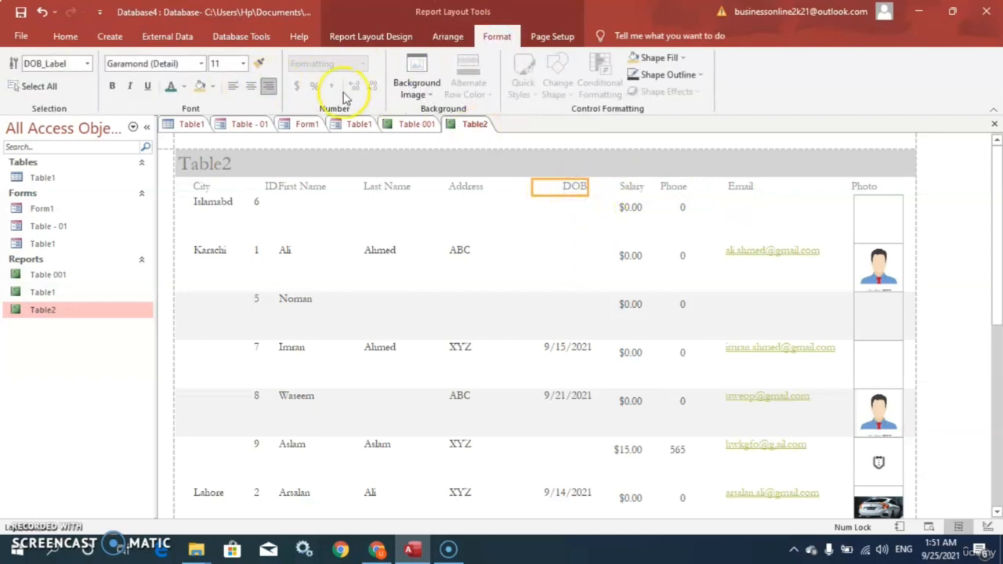
{"action": "left_click", "coordinate": [250, 88]}
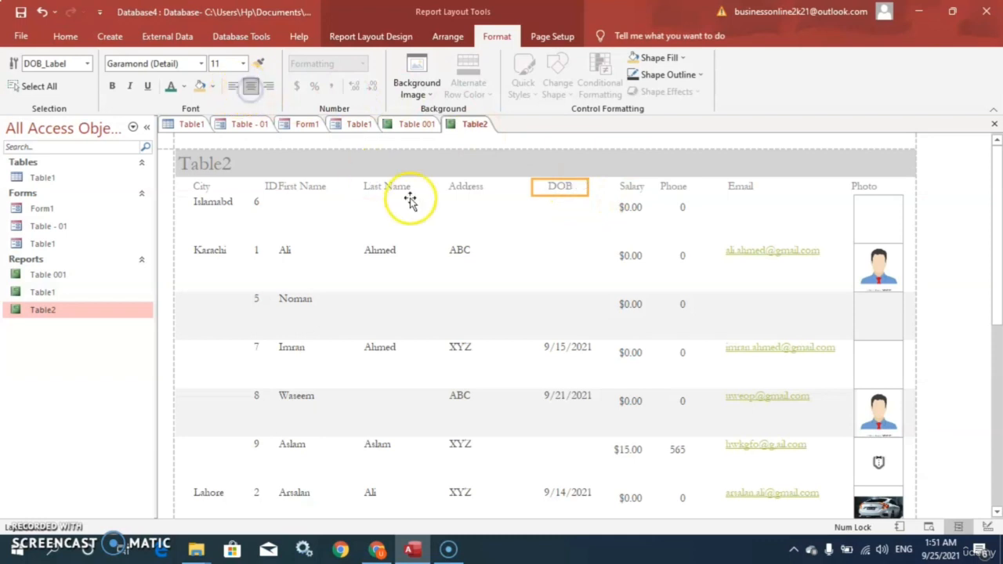
Move the First Name values slightly right and narrow them so they end before the Last Name column
{"action": "left_click", "coordinate": [302, 190]}
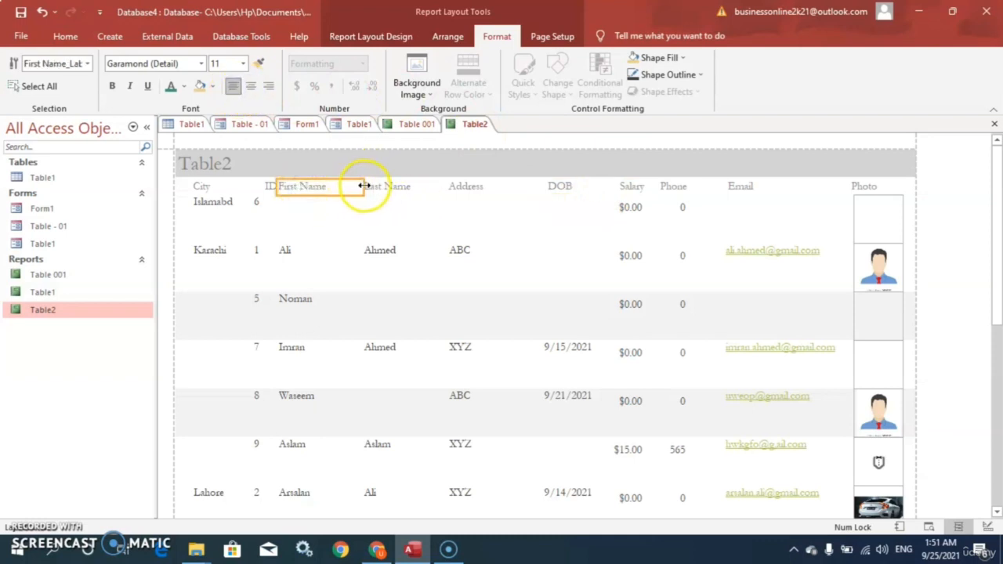
{"action": "left_click", "coordinate": [297, 248]}
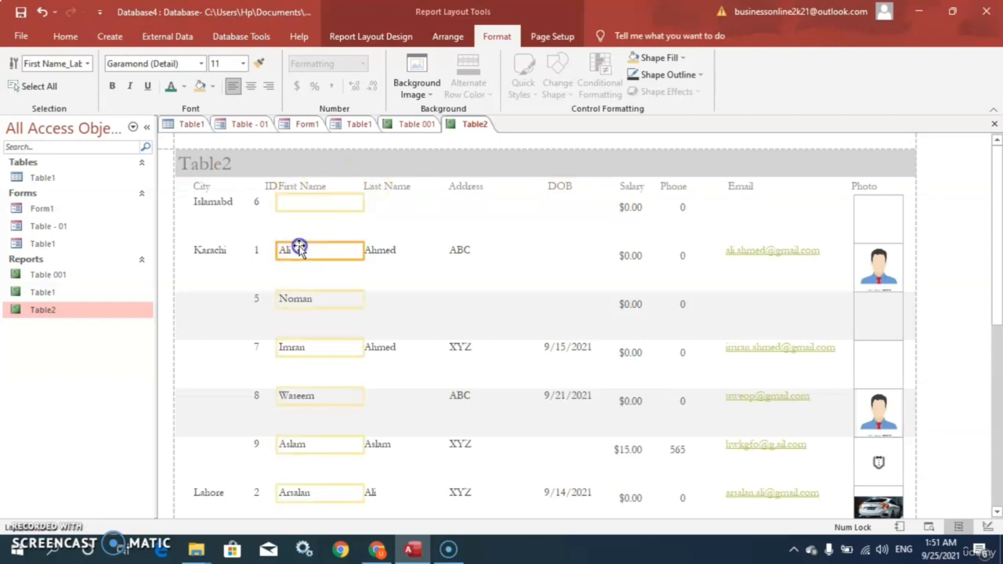
{"action": "left_click_drag", "start_coordinate": [300, 247], "coordinate": [316, 248]}
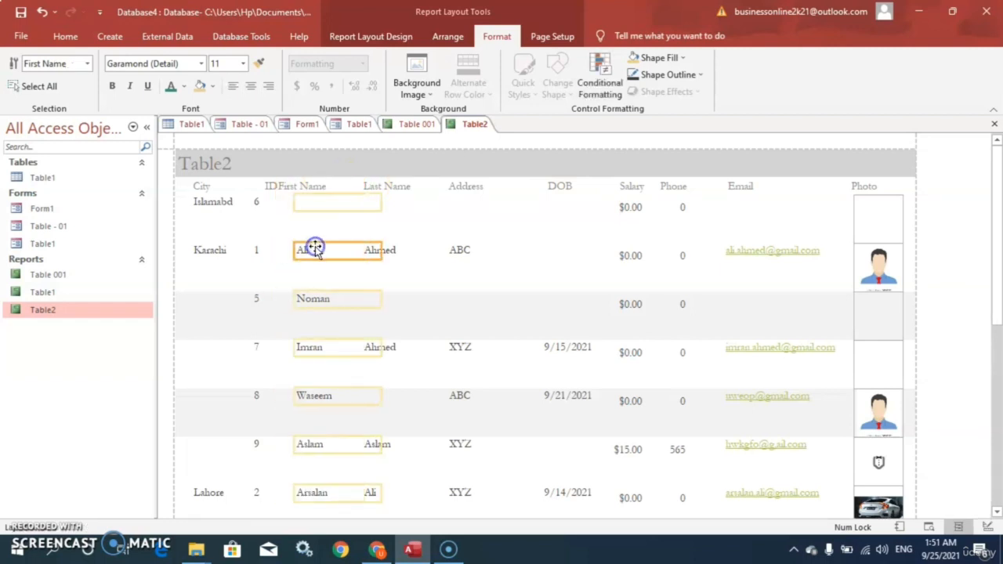
{"action": "left_click_drag", "start_coordinate": [380, 248], "coordinate": [348, 248]}
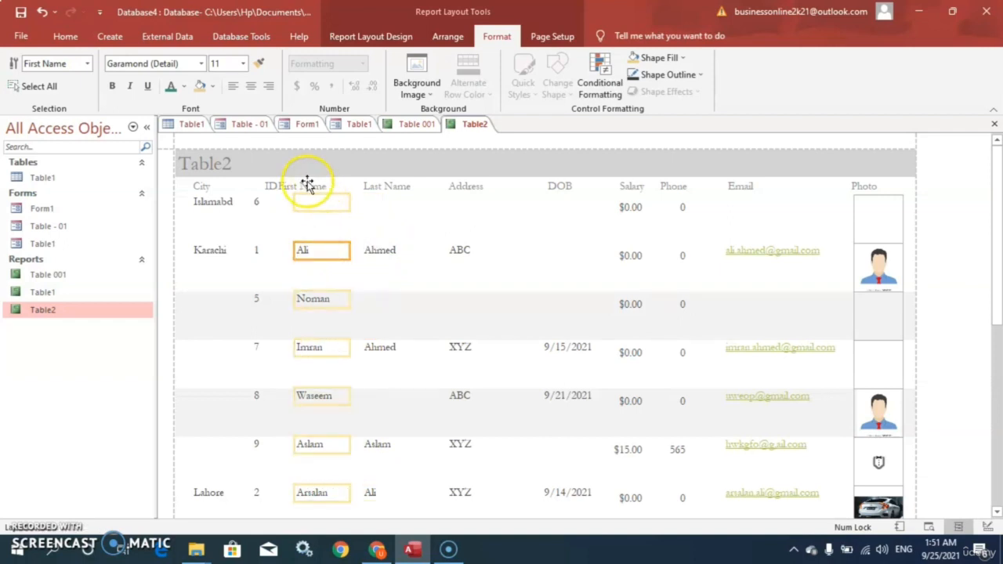
Left-align the ID heading and ID values, and move the heading left so it sits directly above the values
{"action": "left_click", "coordinate": [268, 186]}
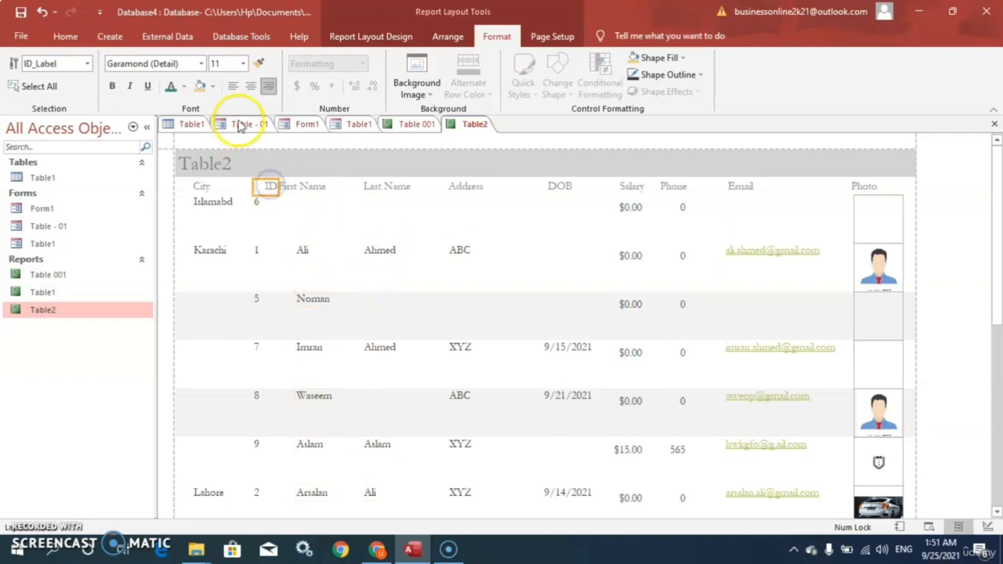
{"action": "left_click", "coordinate": [232, 87]}
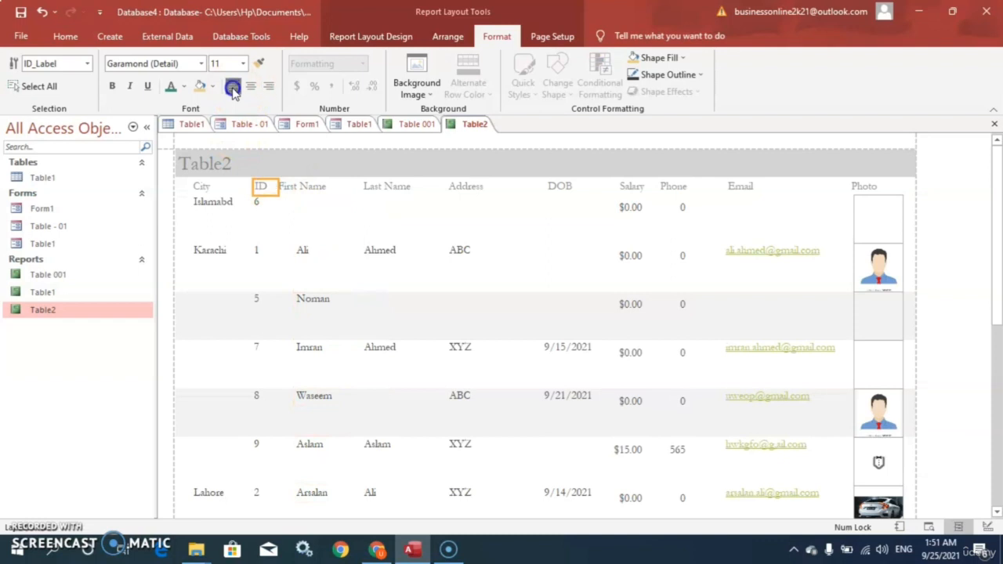
{"action": "left_click", "coordinate": [256, 204]}
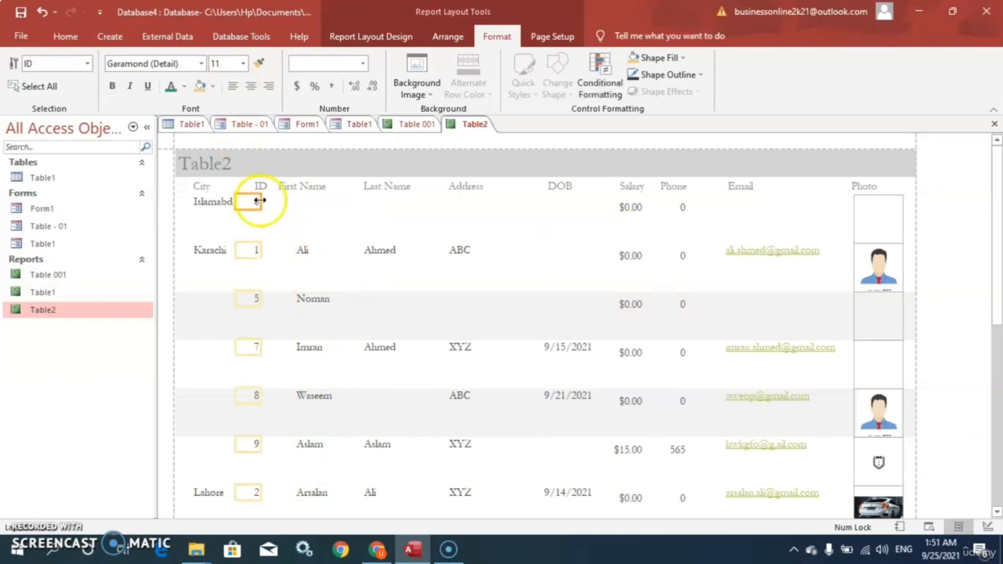
{"action": "left_click_drag", "start_coordinate": [261, 200], "coordinate": [264, 201]}
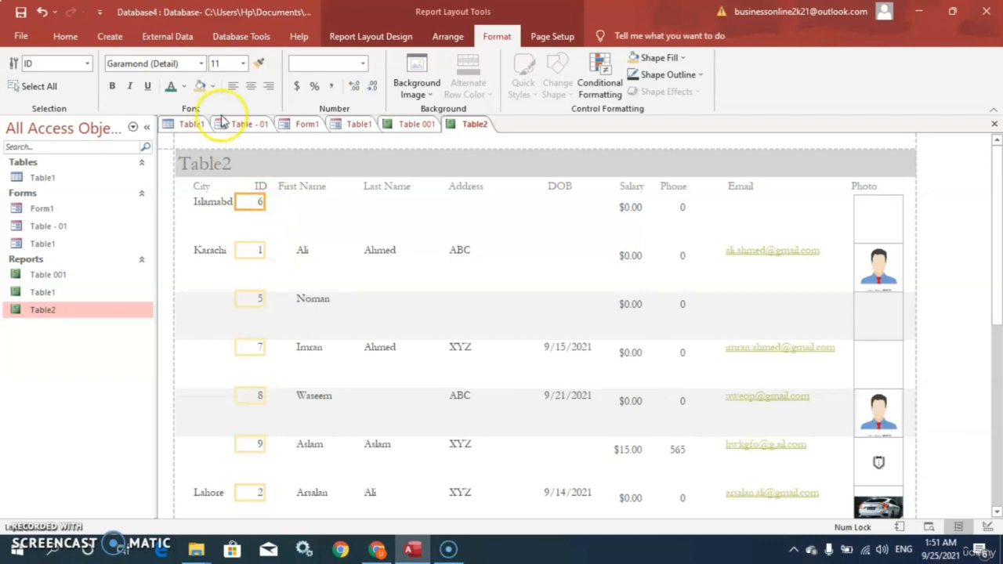
{"action": "left_click", "coordinate": [234, 87]}
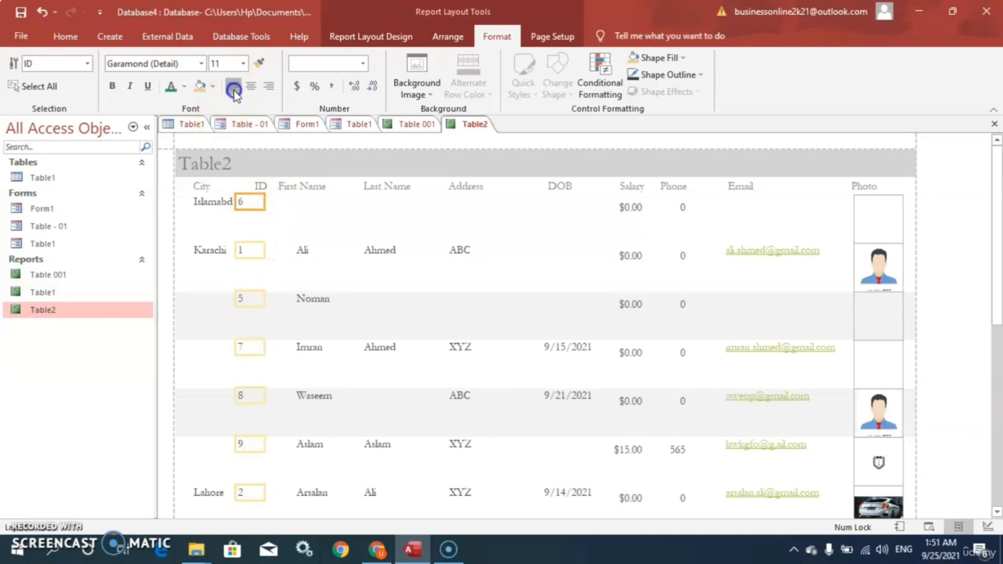
{"action": "left_click", "coordinate": [257, 188]}
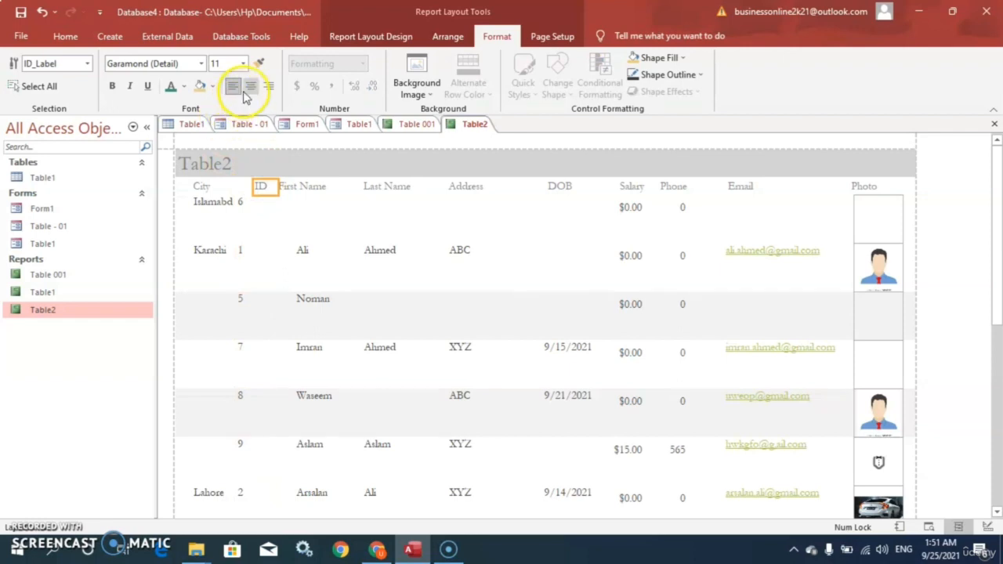
{"action": "left_click_drag", "start_coordinate": [262, 189], "coordinate": [241, 188]}
Narrow the First Name heading and move the First Name values left so they line up beneath it
{"action": "left_click", "coordinate": [300, 188]}
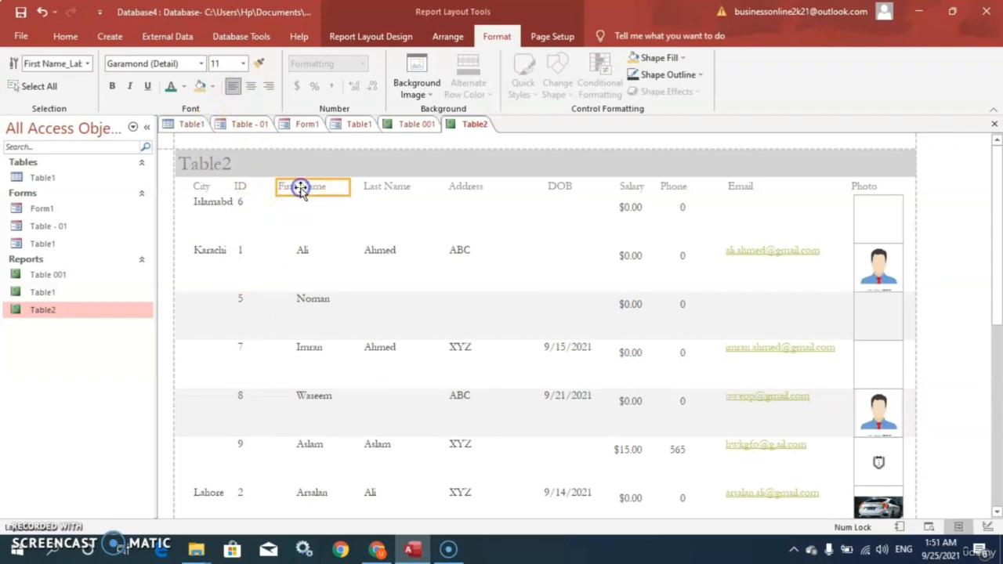
{"action": "left_click", "coordinate": [305, 249]}
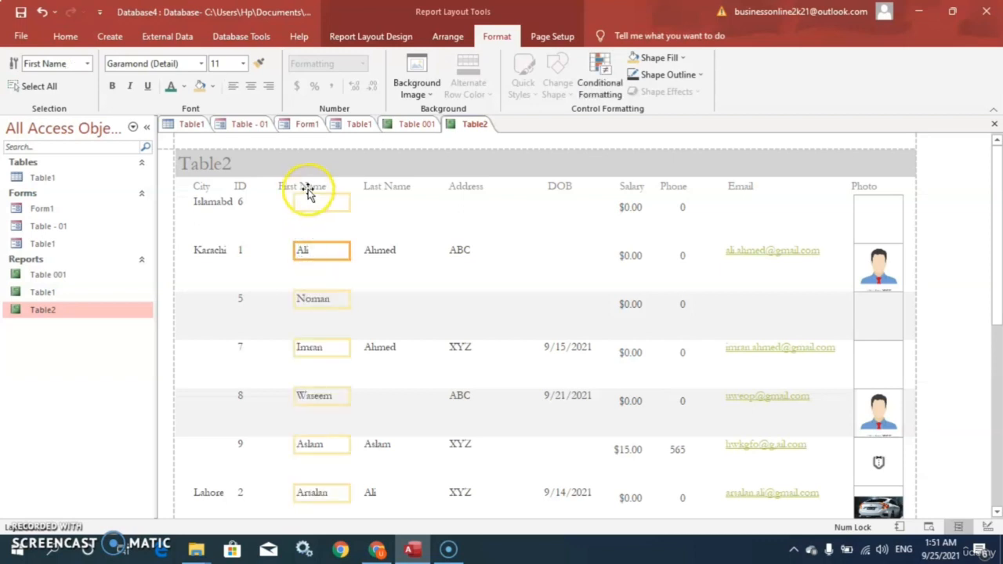
{"action": "left_click", "coordinate": [307, 189]}
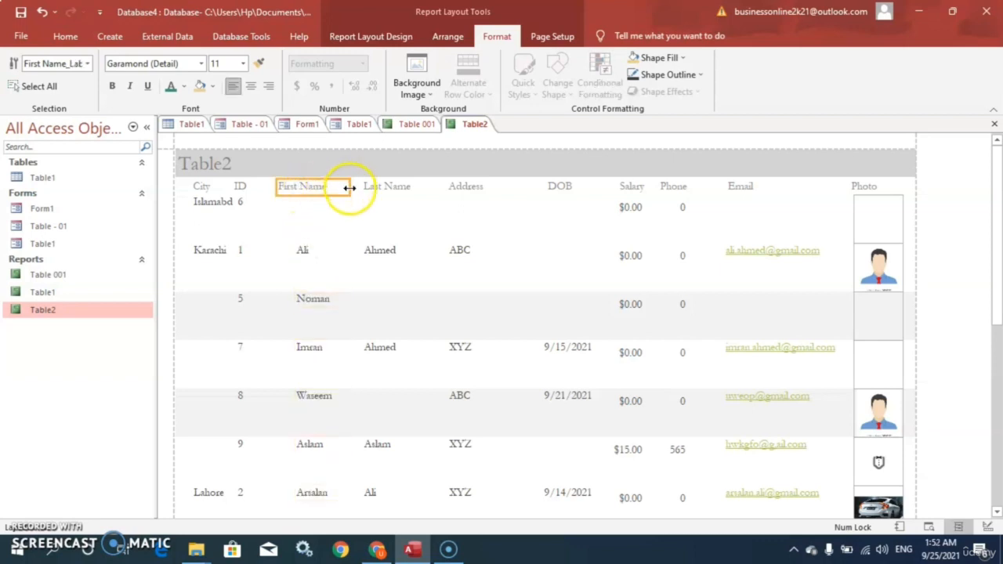
{"action": "left_click_drag", "start_coordinate": [350, 188], "coordinate": [330, 188]}
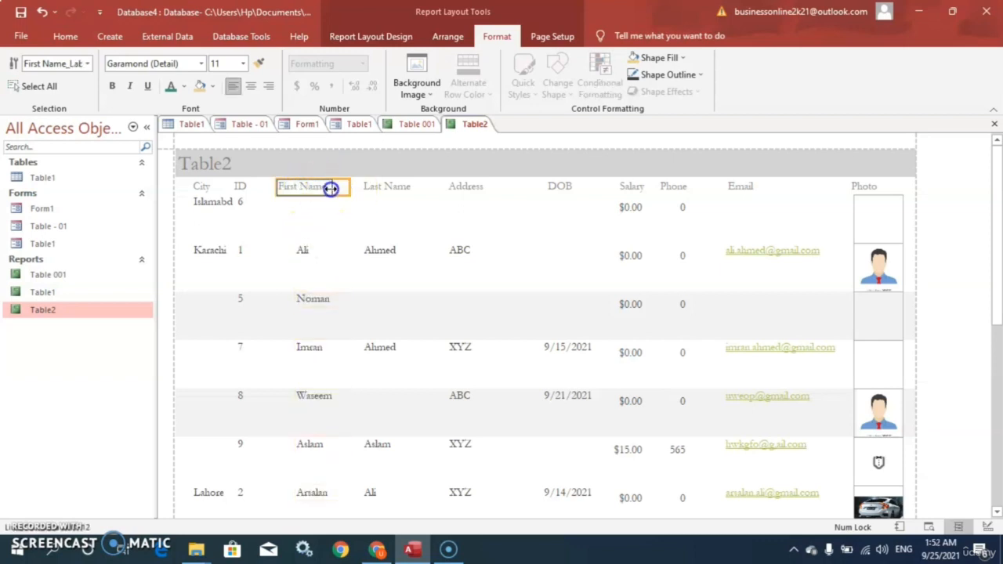
{"action": "left_click", "coordinate": [313, 247]}
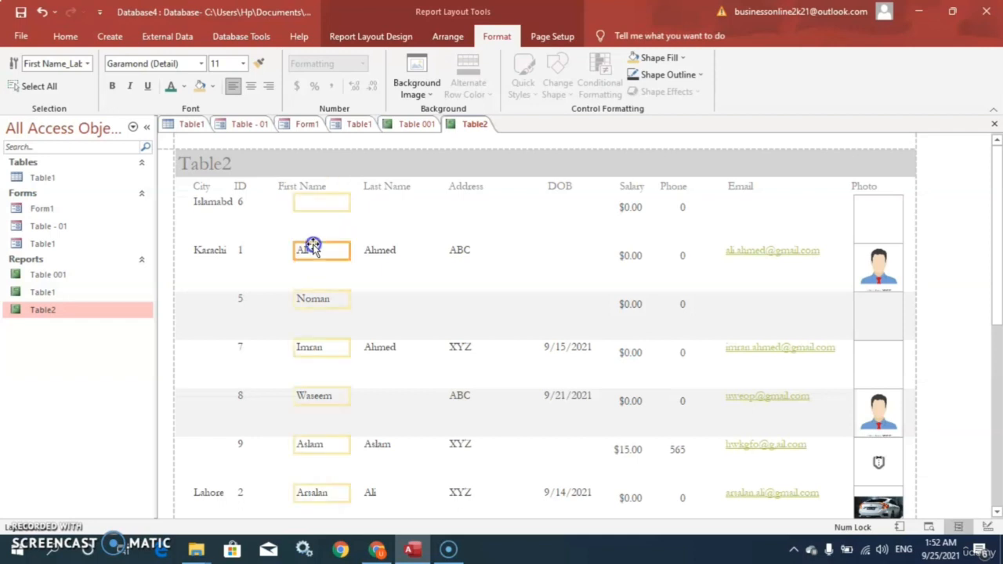
{"action": "left_click", "coordinate": [288, 204]}
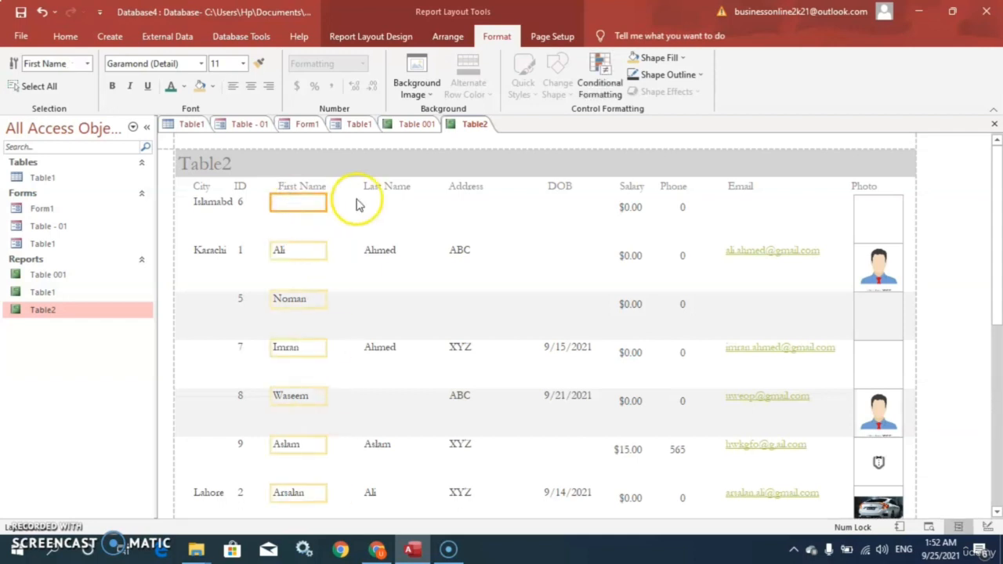
Narrow the Last Name heading and values to leave a gap before the Address column
{"action": "left_click", "coordinate": [375, 188]}
{"action": "left_click_drag", "start_coordinate": [446, 185], "coordinate": [425, 188]}
{"action": "left_click", "coordinate": [385, 247]}
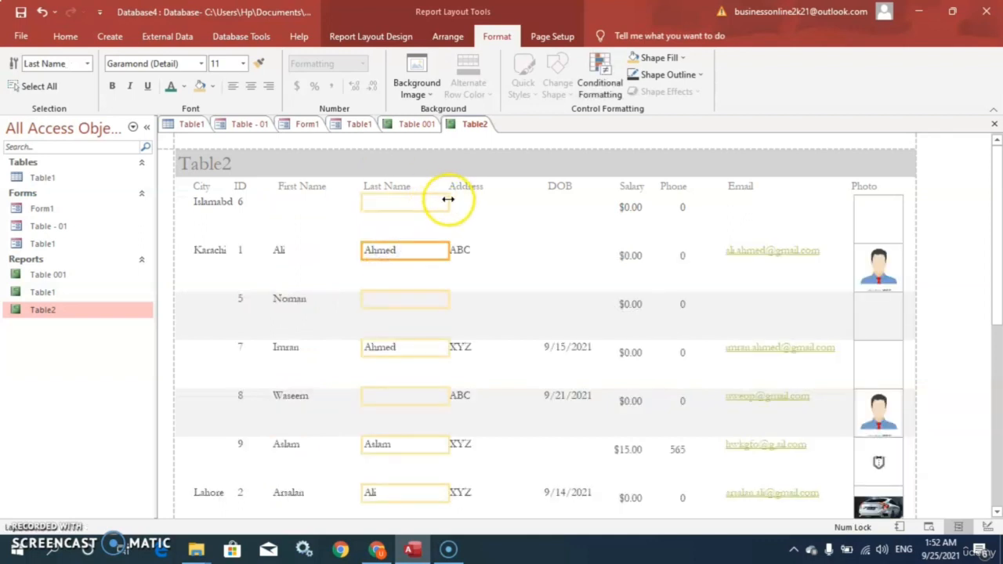
{"action": "left_click_drag", "start_coordinate": [447, 201], "coordinate": [425, 200]}
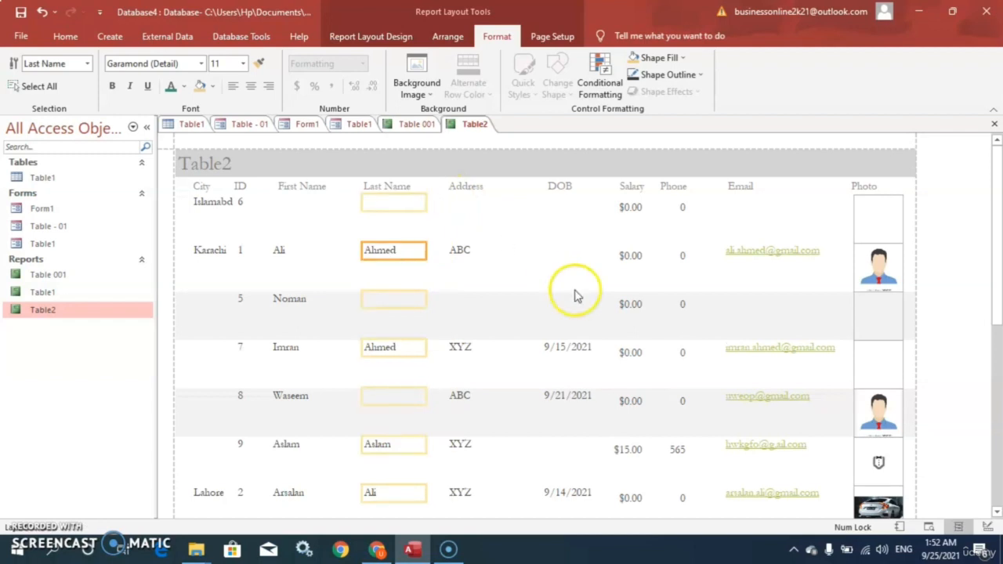
Move the DOB heading and its date values left, closer to the Address column
{"action": "left_click", "coordinate": [630, 188]}
{"action": "left_click", "coordinate": [631, 208]}
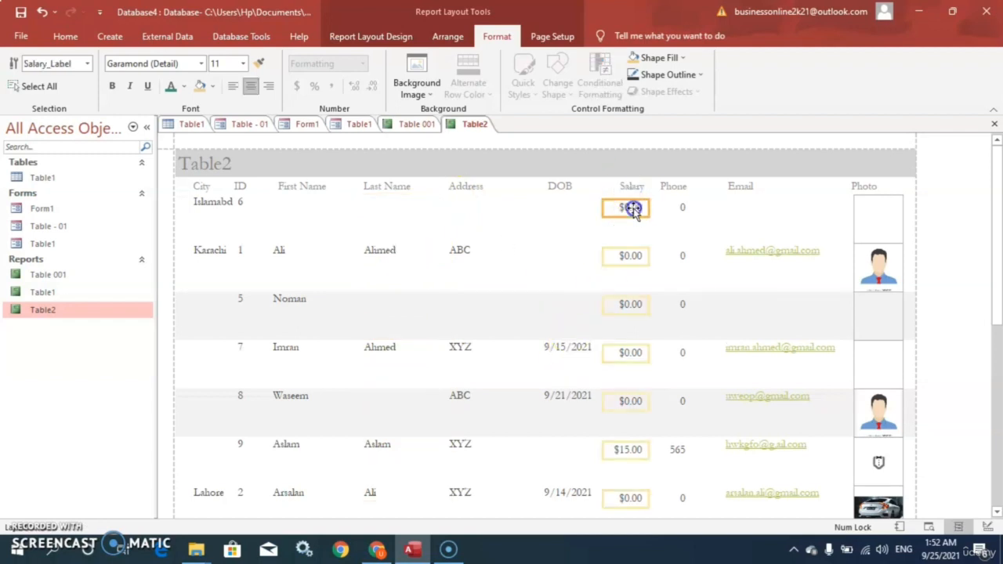
{"action": "left_click", "coordinate": [555, 190]}
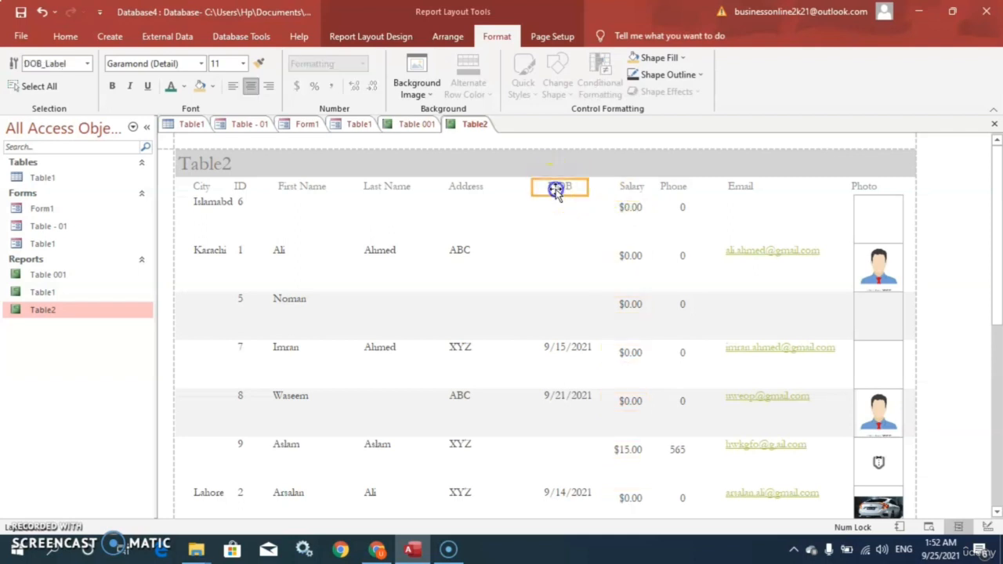
{"action": "left_click_drag", "start_coordinate": [555, 192], "coordinate": [532, 193]}
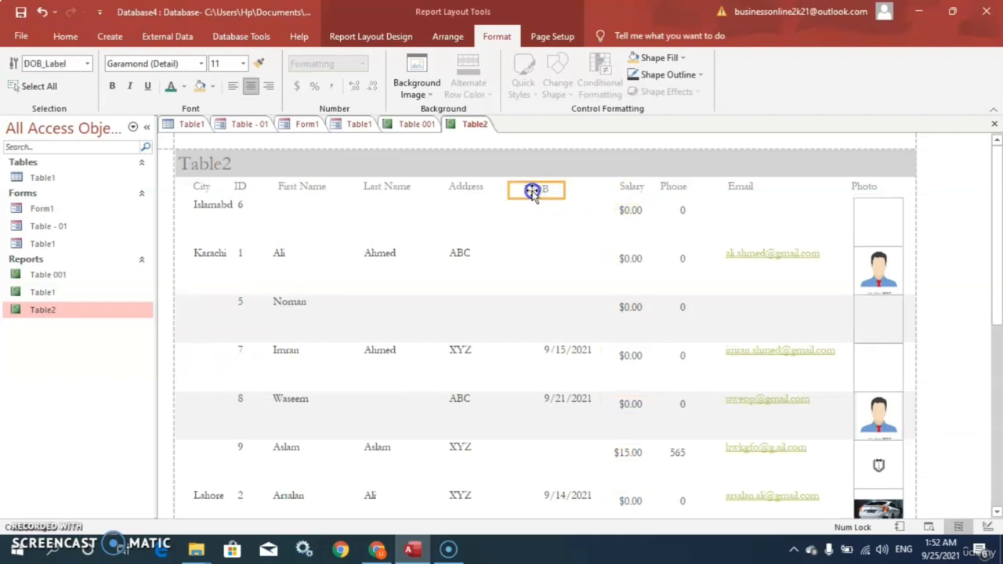
{"action": "left_click_drag", "start_coordinate": [567, 351], "coordinate": [544, 258]}
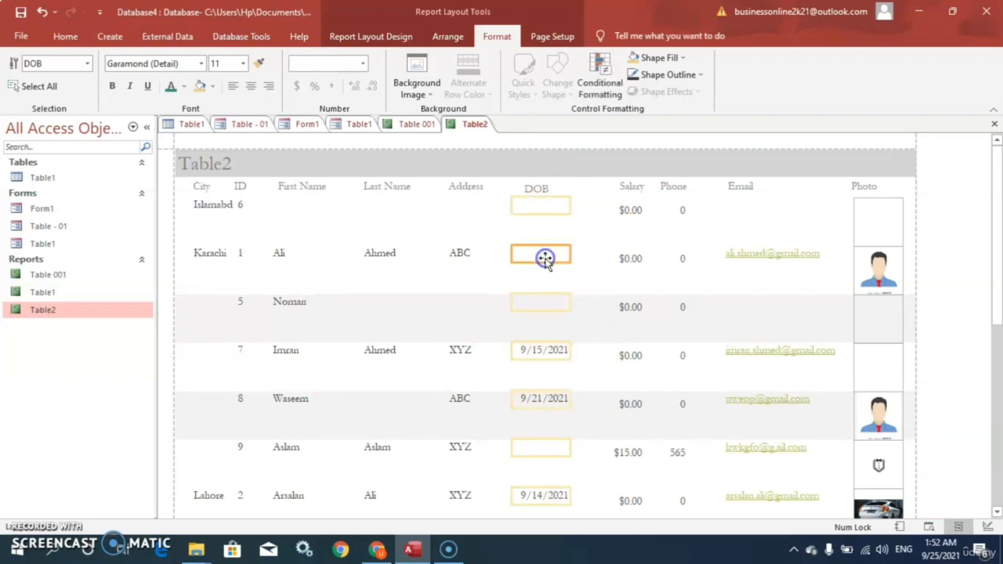
Move the Salary values and heading left toward the DOB column and widen the Salary values slightly
{"action": "left_click", "coordinate": [629, 209]}
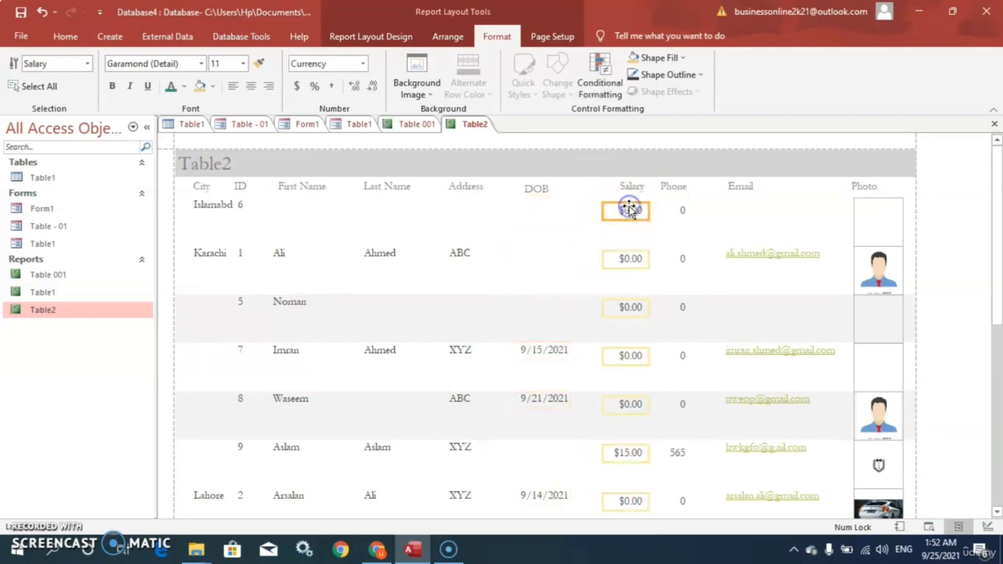
{"action": "left_click_drag", "start_coordinate": [607, 208], "coordinate": [601, 208]}
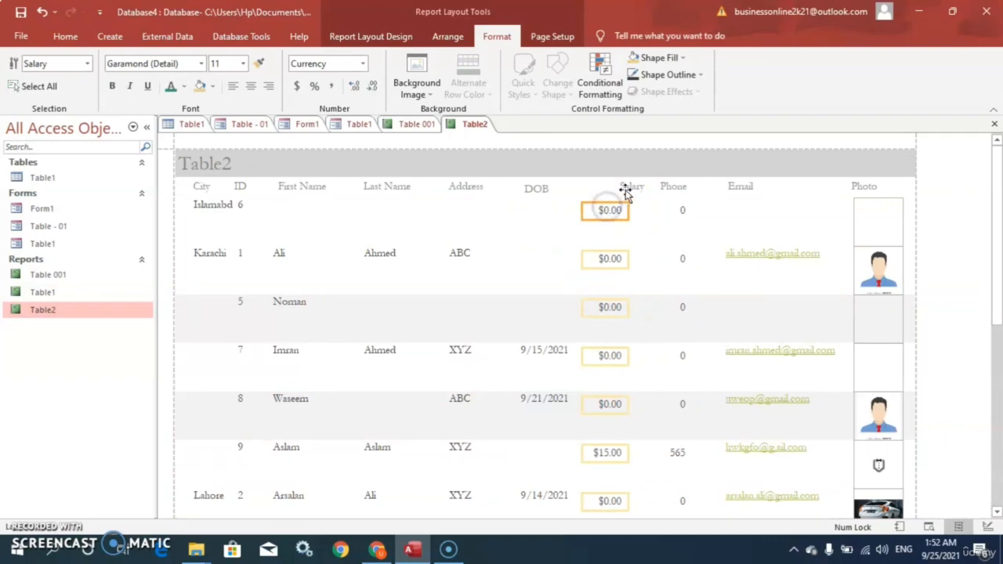
{"action": "left_click", "coordinate": [627, 188]}
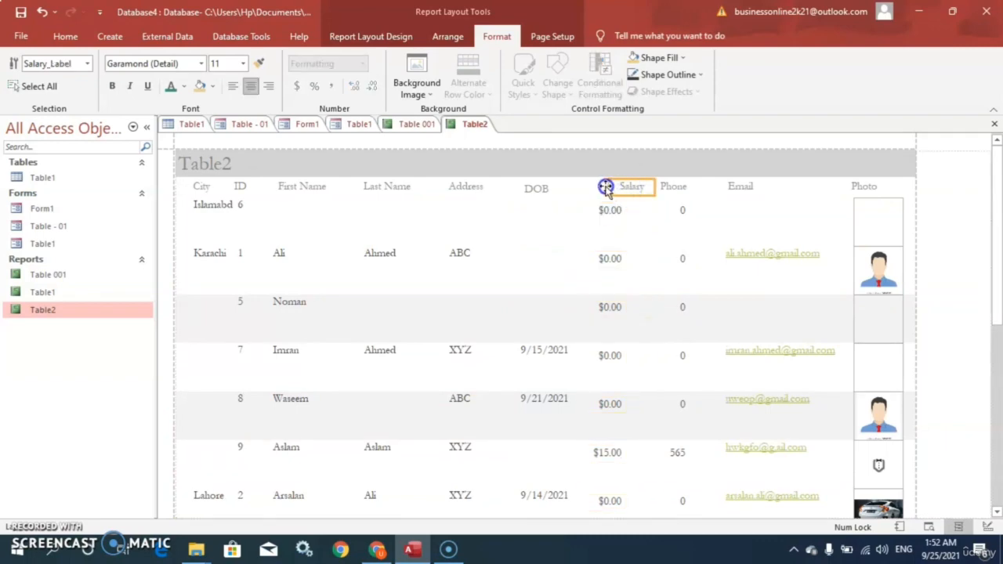
{"action": "left_click_drag", "start_coordinate": [606, 188], "coordinate": [641, 209]}
{"action": "left_click", "coordinate": [615, 210]}
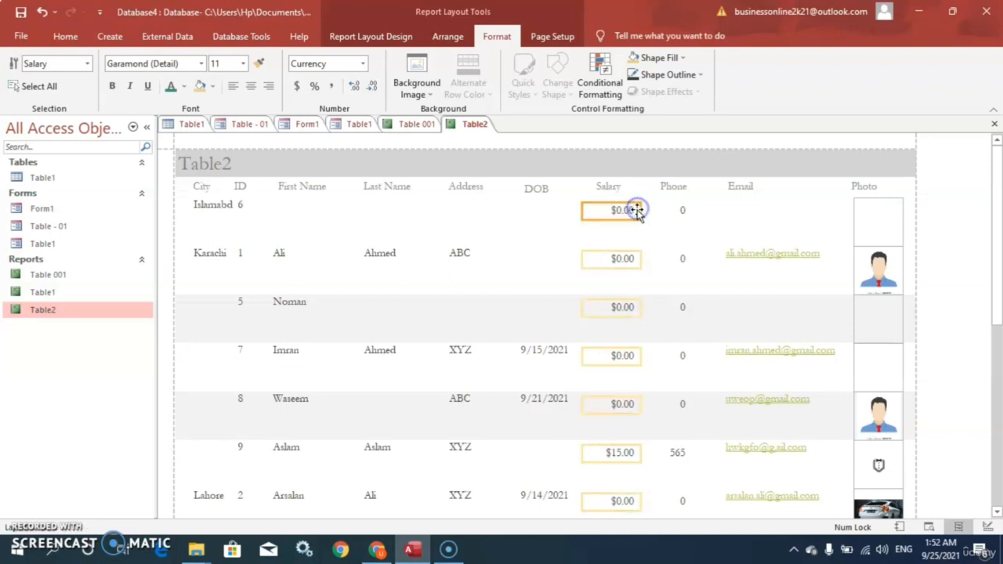
Center the text of the Phone column heading
{"action": "left_click", "coordinate": [676, 209]}
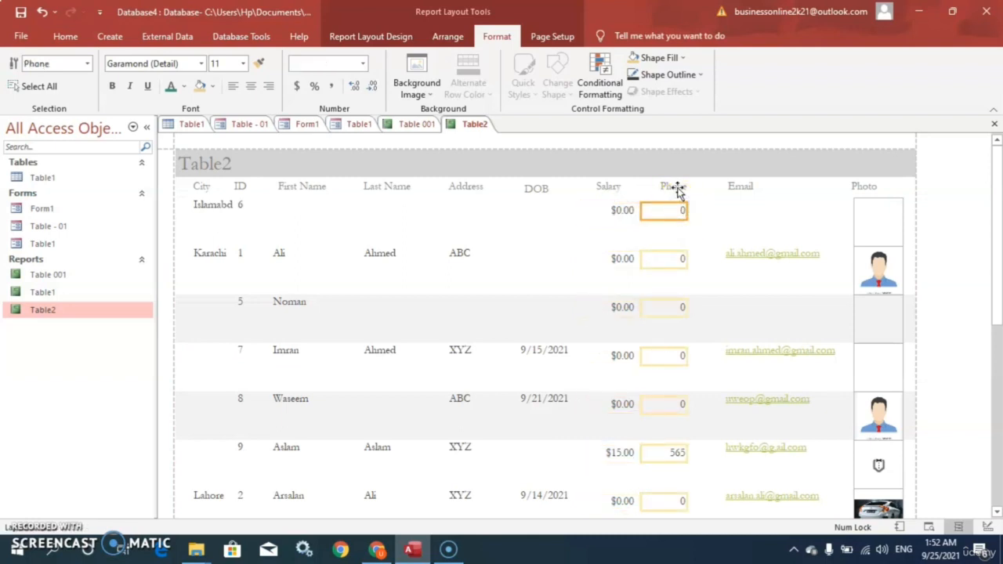
{"action": "left_click", "coordinate": [676, 188]}
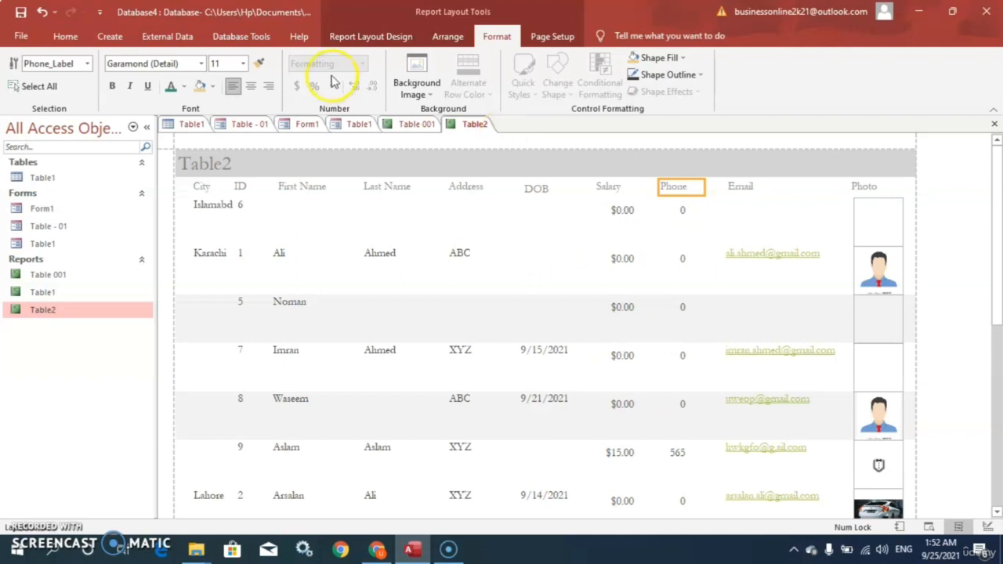
{"action": "left_click", "coordinate": [251, 85]}
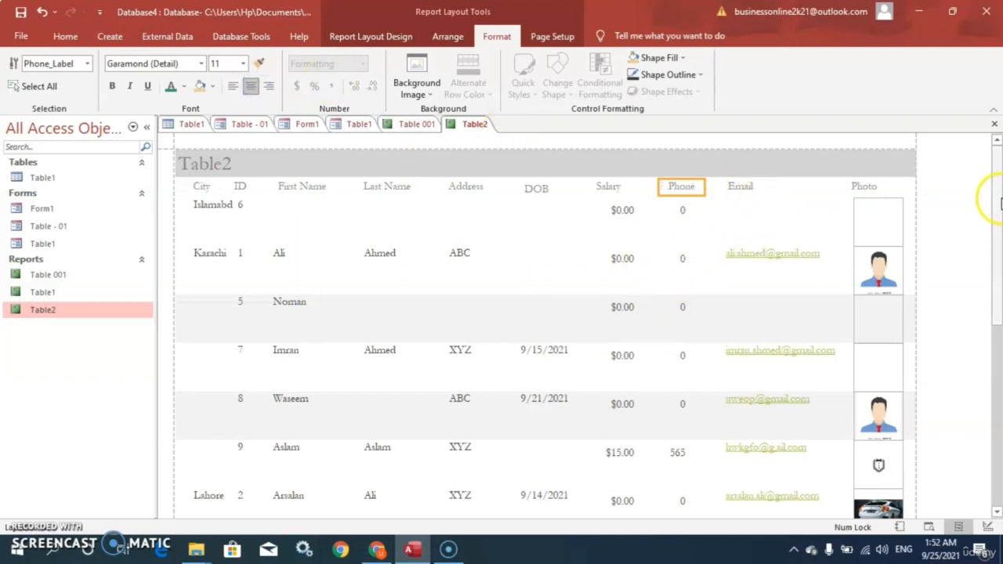
Check the full length of the Table2 report, including in Print Preview, to review the finished column layout
{"action": "scroll", "coordinate": [1000, 202], "scroll_direction": "down", "scroll_amount": 10}
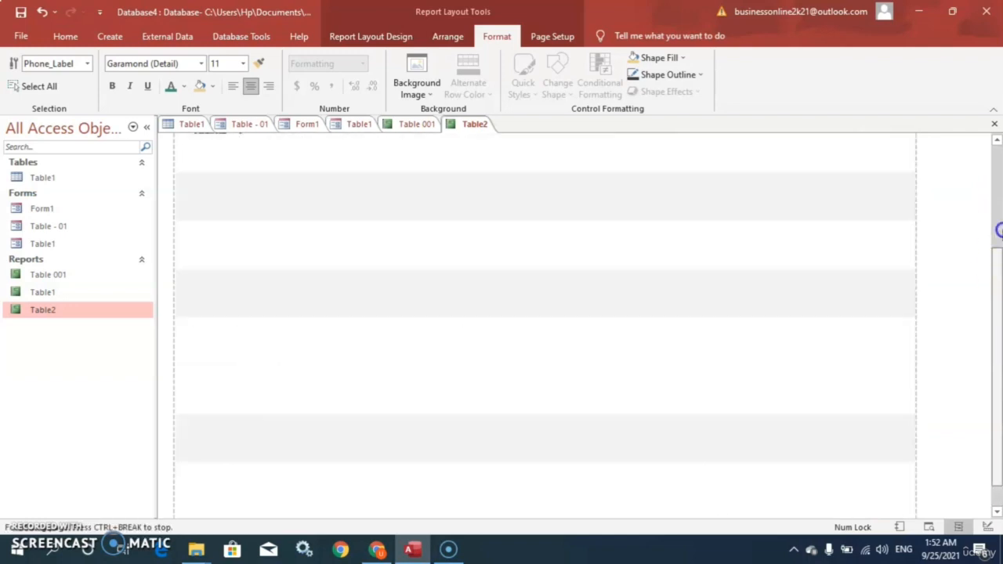
{"action": "scroll", "coordinate": [999, 230], "scroll_direction": "up", "scroll_amount": 10}
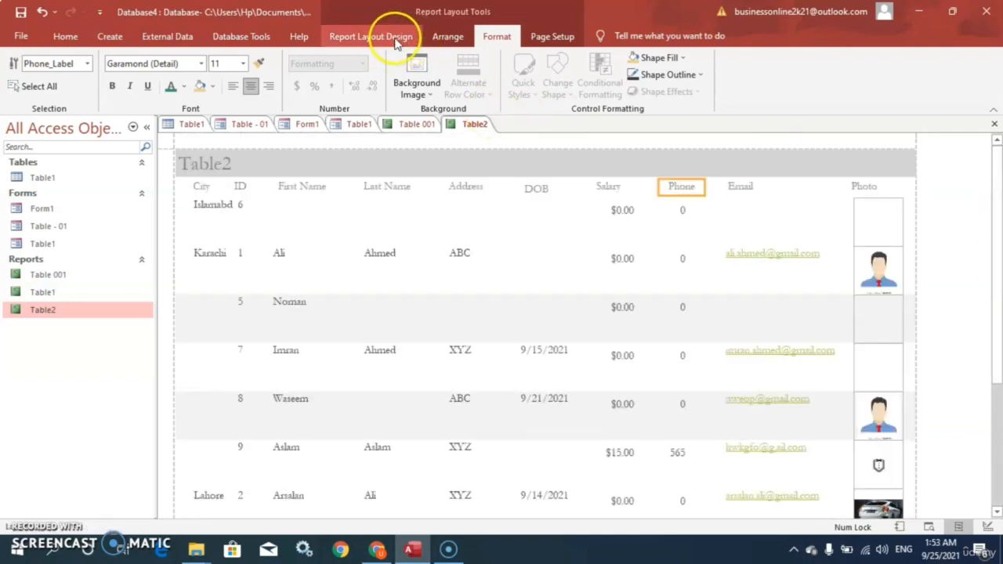
{"action": "left_click", "coordinate": [395, 36]}
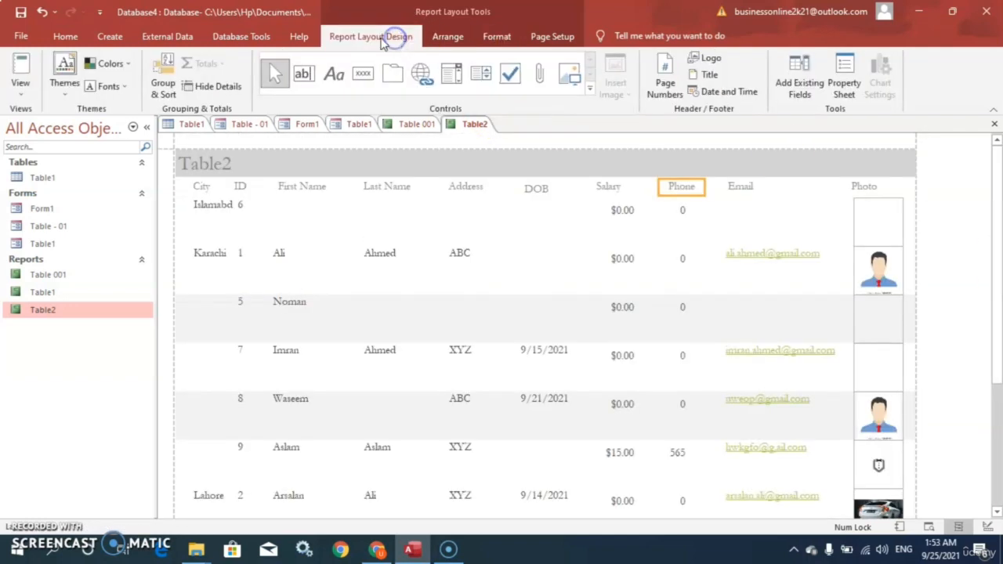
{"action": "left_click", "coordinate": [18, 90]}
{"action": "left_click", "coordinate": [63, 153]}
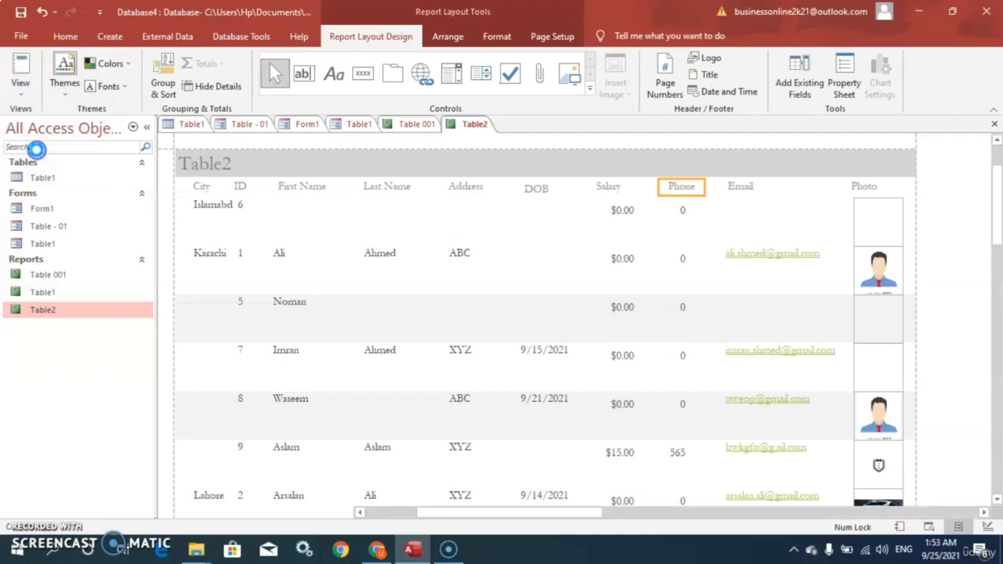
{"action": "mouse_move", "coordinate": [998, 232]}
{"action": "left_mouse_down"}
{"action": "mouse_move", "coordinate": [989, 346]}
{"action": "mouse_move", "coordinate": [992, 214]}
{"action": "mouse_move", "coordinate": [990, 249]}
{"action": "left_mouse_up"}
Open Form1 from the database's list of forms
{"action": "left_click", "coordinate": [510, 339]}
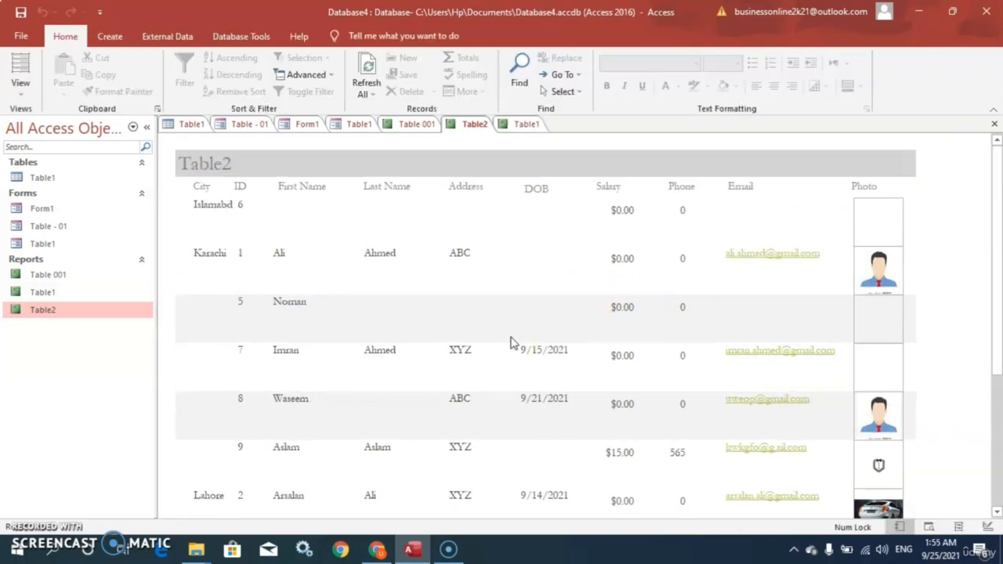
{"action": "double_click", "coordinate": [43, 210]}
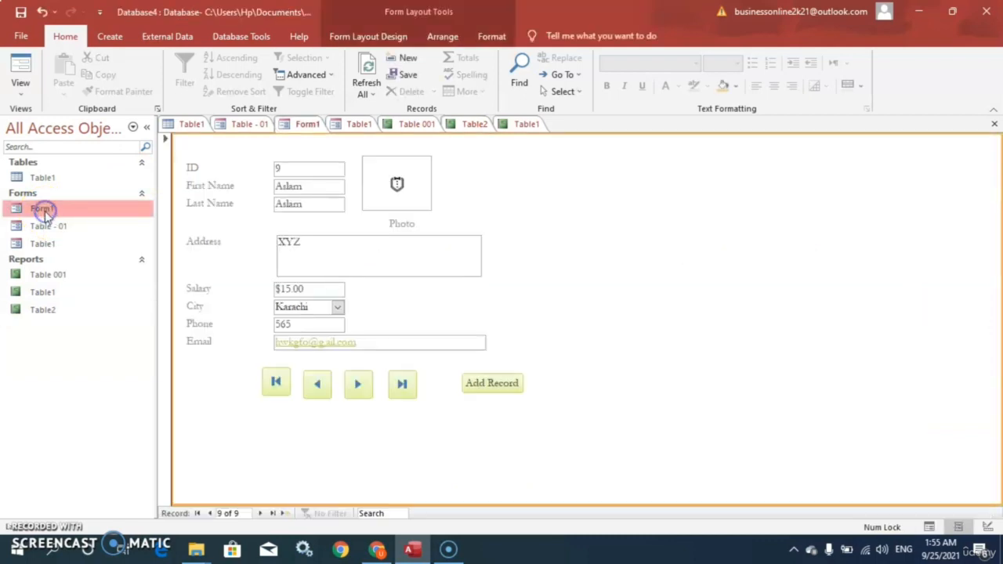
Add a command button beside Add Record on Form1 and assign it the Preview Report action from Report Operations
{"action": "left_click", "coordinate": [389, 36]}
{"action": "left_click", "coordinate": [253, 73]}
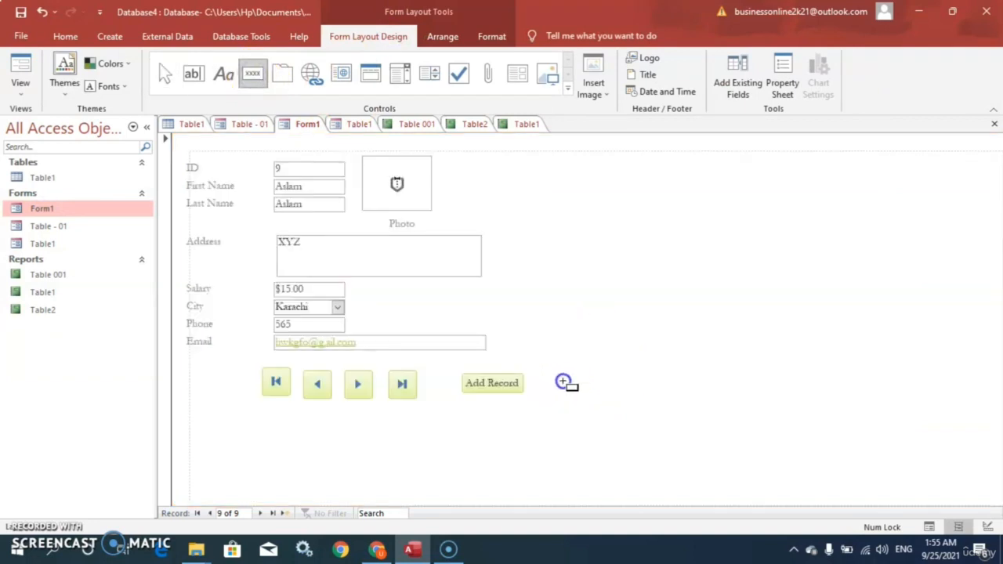
{"action": "left_click", "coordinate": [599, 397]}
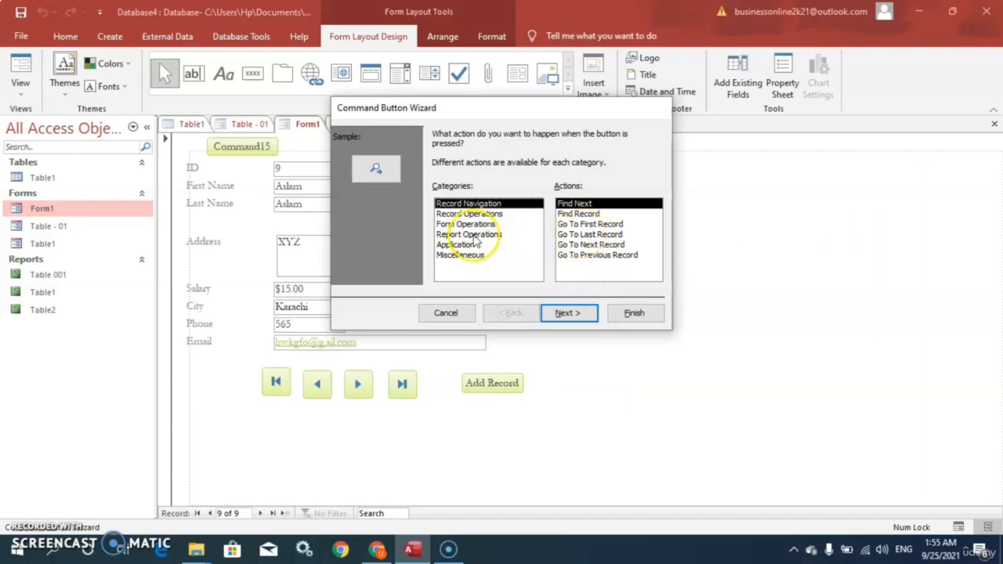
{"action": "left_click", "coordinate": [473, 235]}
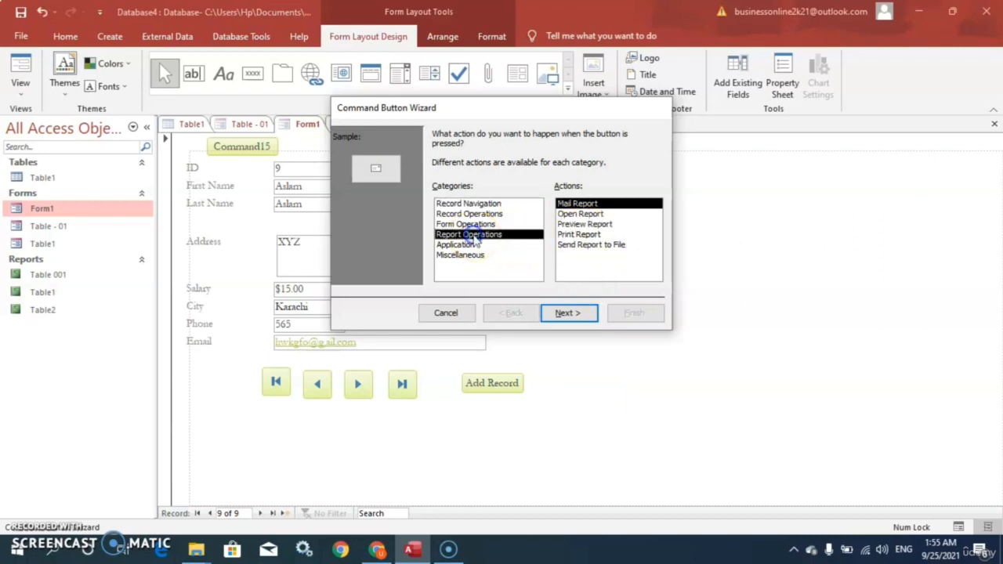
{"action": "left_click", "coordinate": [581, 225]}
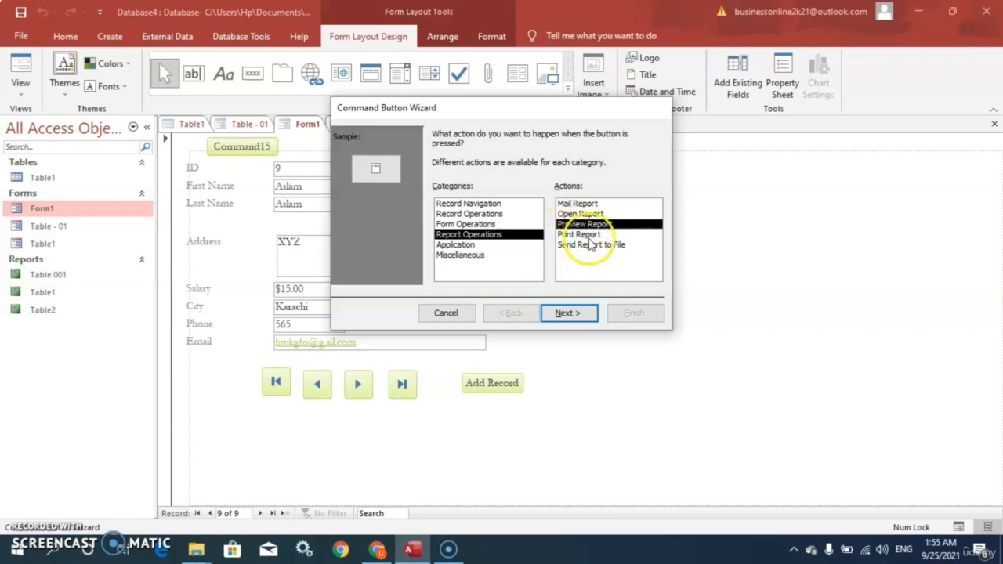
Link the command button to the Table 001 report, label it with the text Preview Report, and finish the wizard with the default button name
{"action": "left_click", "coordinate": [574, 314]}
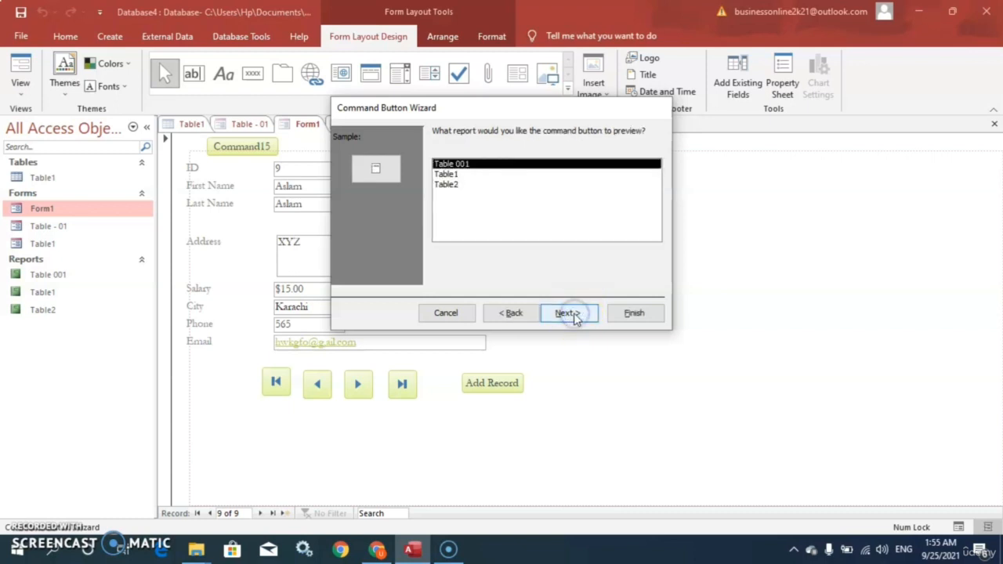
{"action": "left_click", "coordinate": [576, 314]}
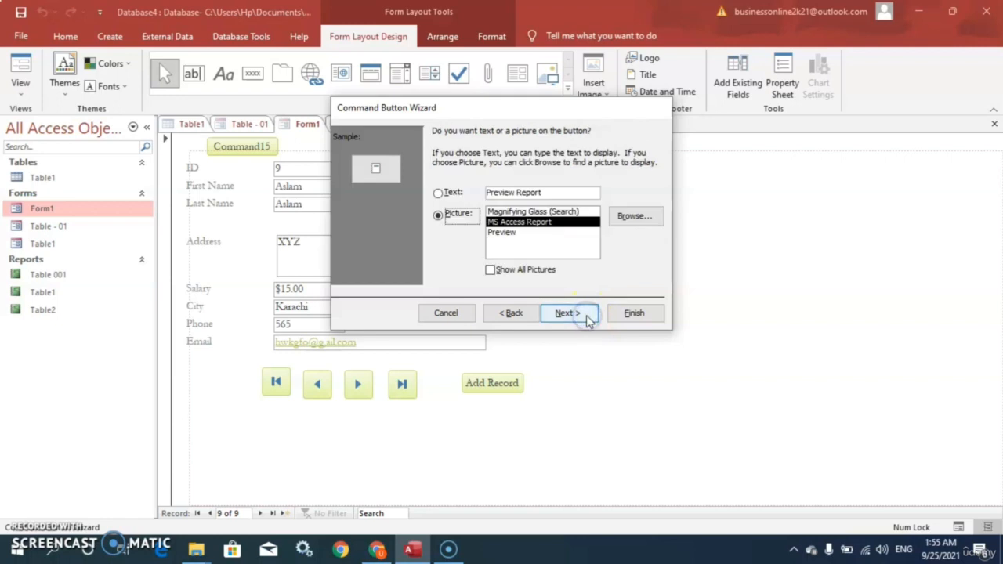
{"action": "left_click", "coordinate": [440, 194]}
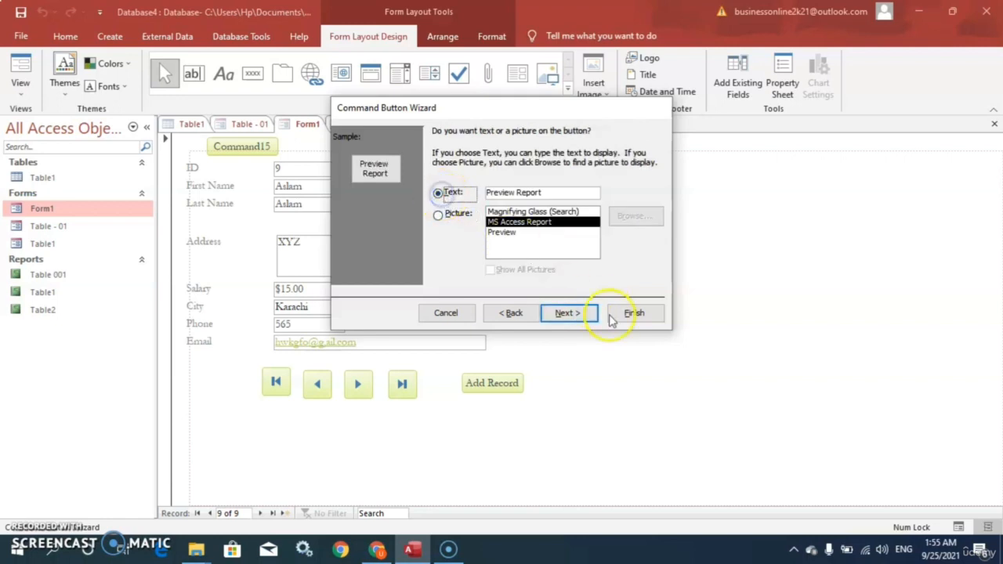
{"action": "left_click", "coordinate": [566, 314]}
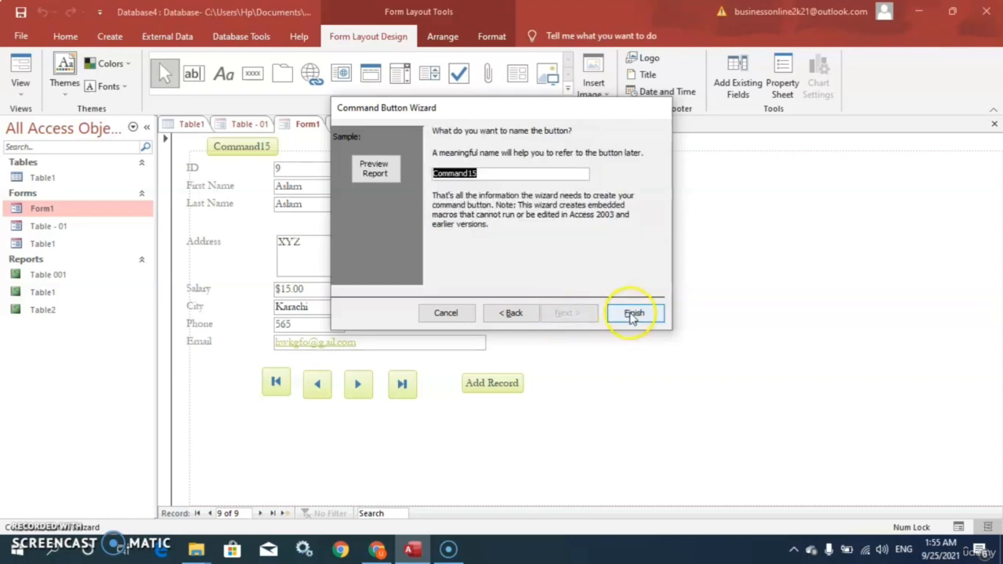
{"action": "left_click", "coordinate": [633, 315]}
Move the Preview Report button from above the ID field to the spot beside the Add Record button
{"action": "left_click", "coordinate": [207, 159]}
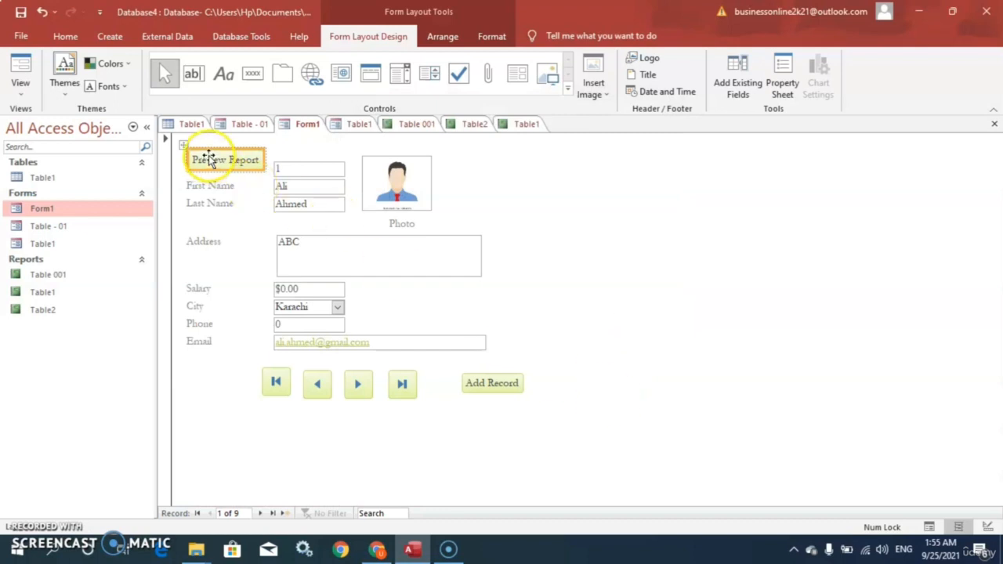
{"action": "left_click", "coordinate": [564, 379]}
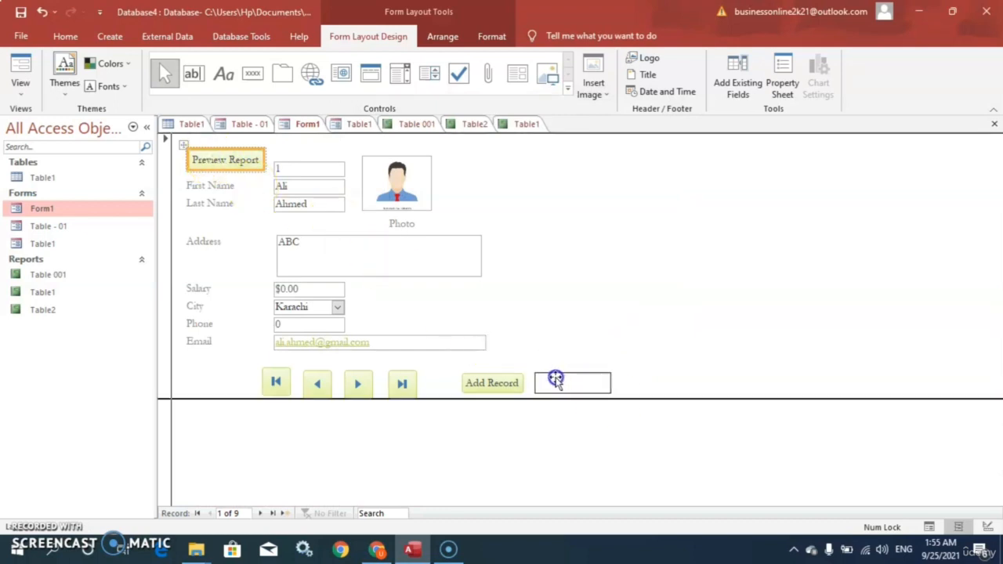
{"action": "left_click_drag", "start_coordinate": [554, 379], "coordinate": [554, 379]}
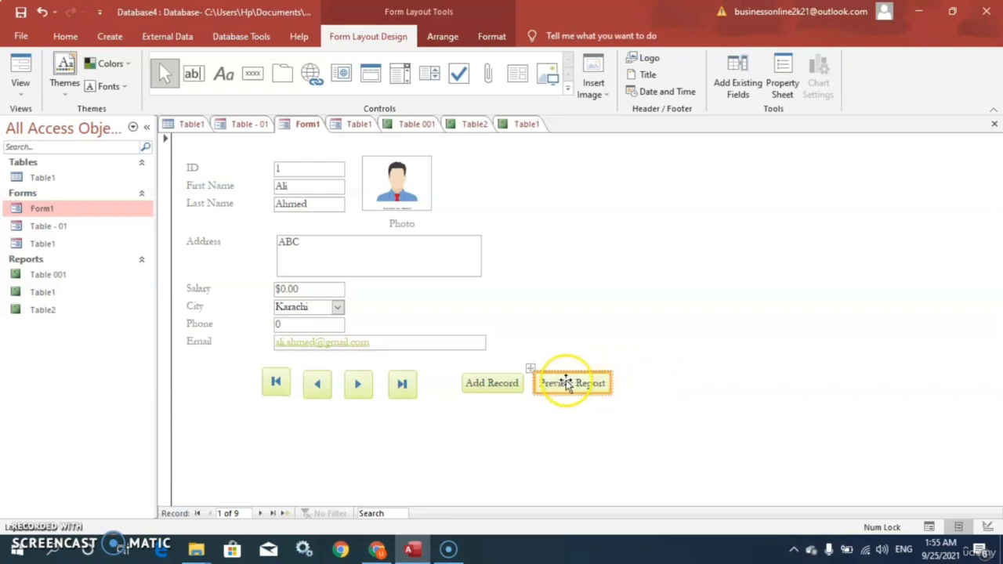
Switch Form1 to Form View, test the Preview Report button, and close the print preview
{"action": "left_click", "coordinate": [21, 92]}
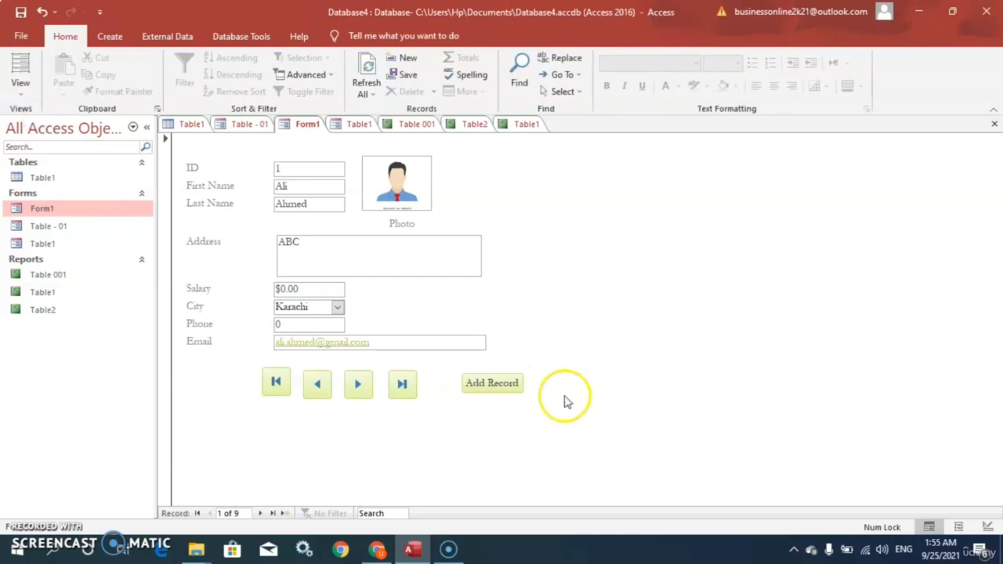
{"action": "left_click", "coordinate": [570, 387]}
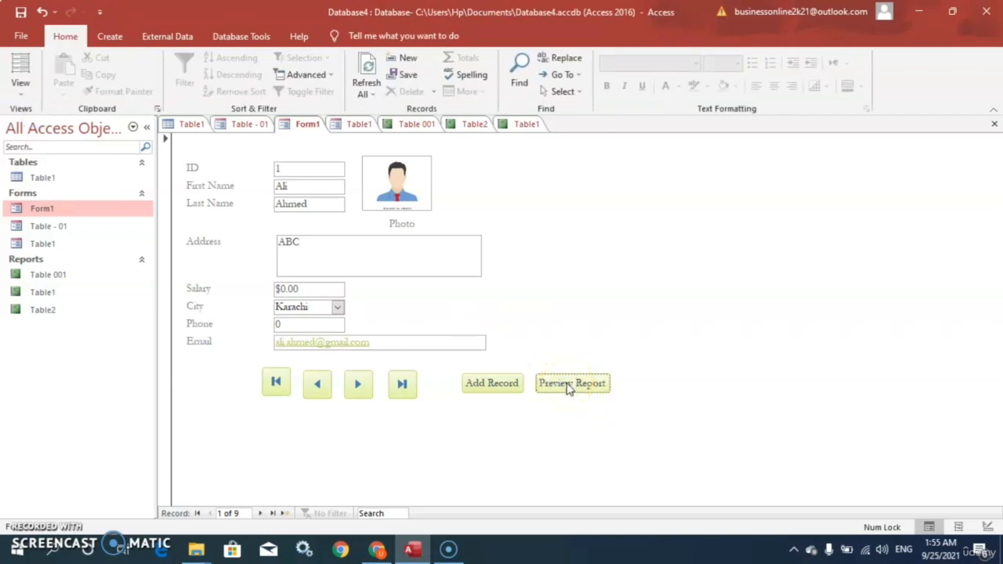
{"action": "left_click", "coordinate": [569, 387]}
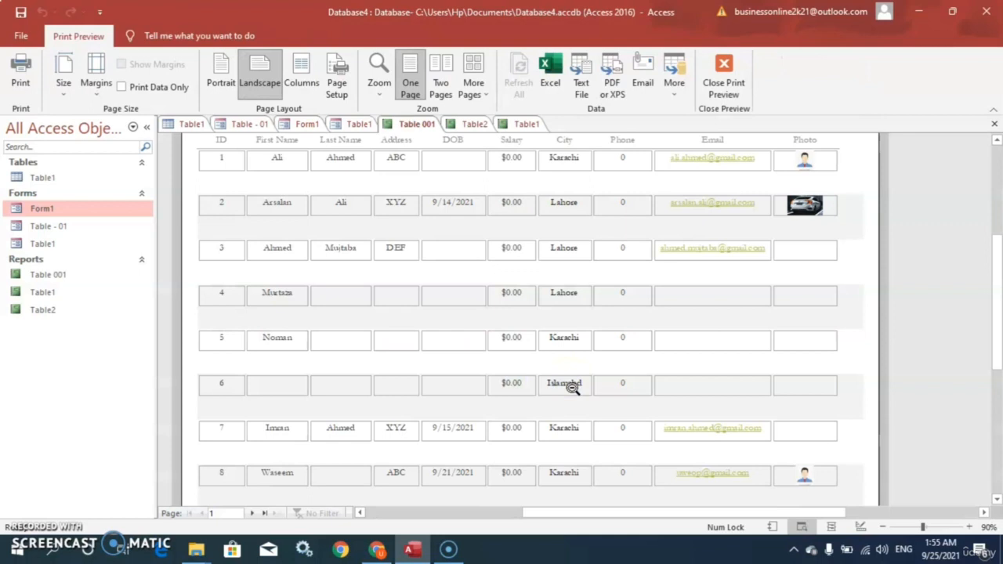
{"action": "left_click", "coordinate": [723, 83]}
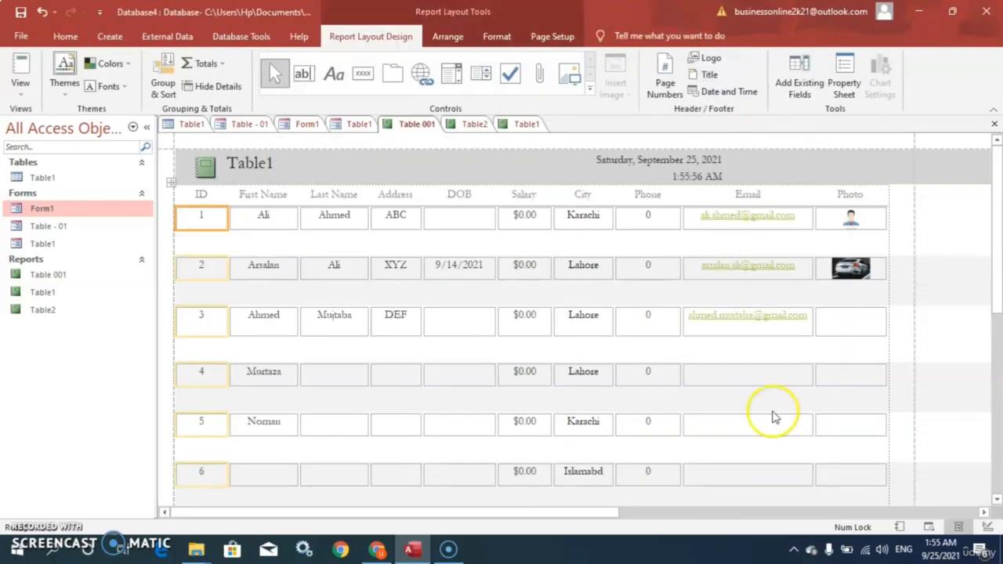
Return to Form1, preview the Table 001 report again with its form button, and close the print preview
{"action": "left_click", "coordinate": [46, 209]}
{"action": "left_click", "coordinate": [582, 384]}
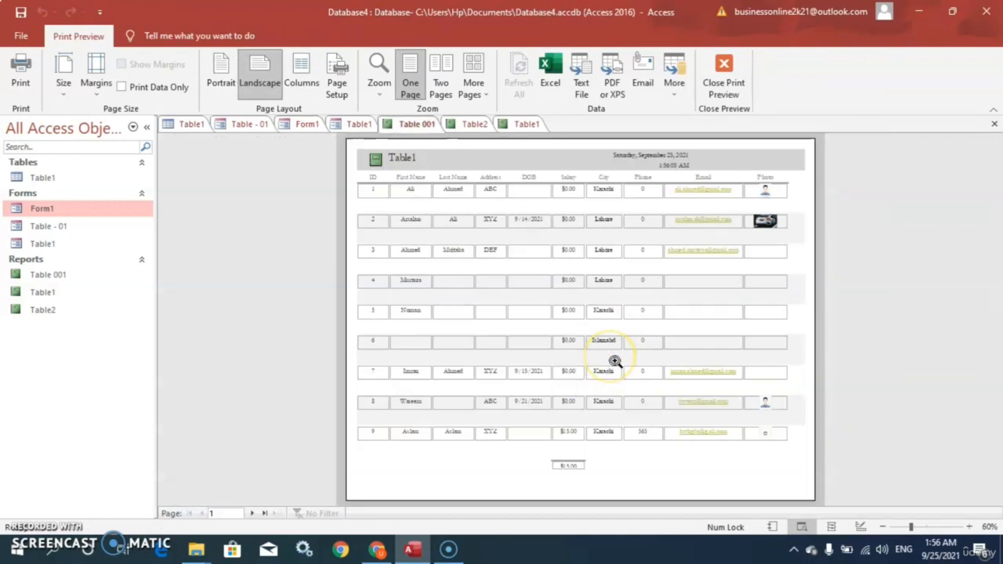
{"action": "left_click", "coordinate": [719, 81]}
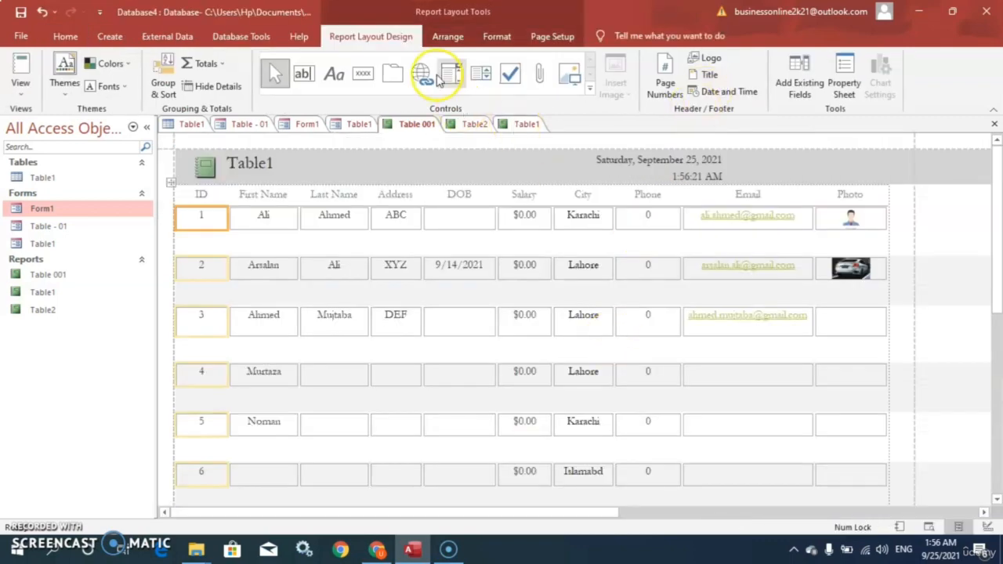
{"action": "left_click", "coordinate": [362, 36]}
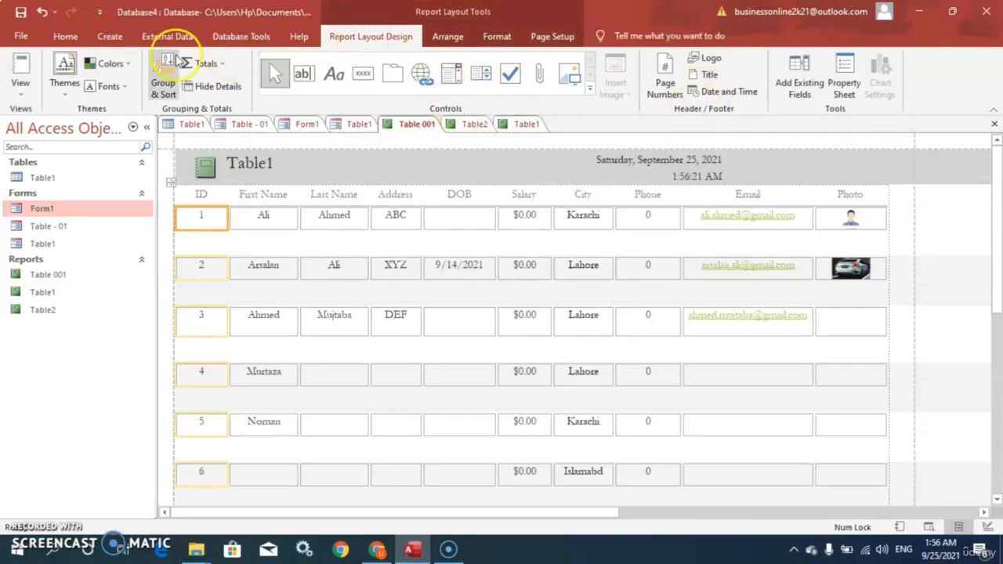
{"action": "left_click", "coordinate": [109, 36]}
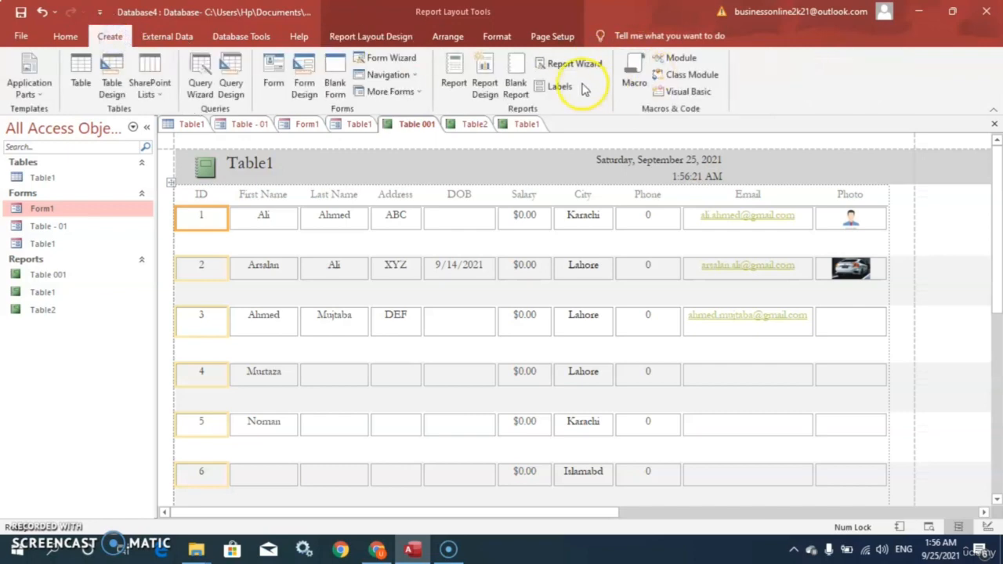